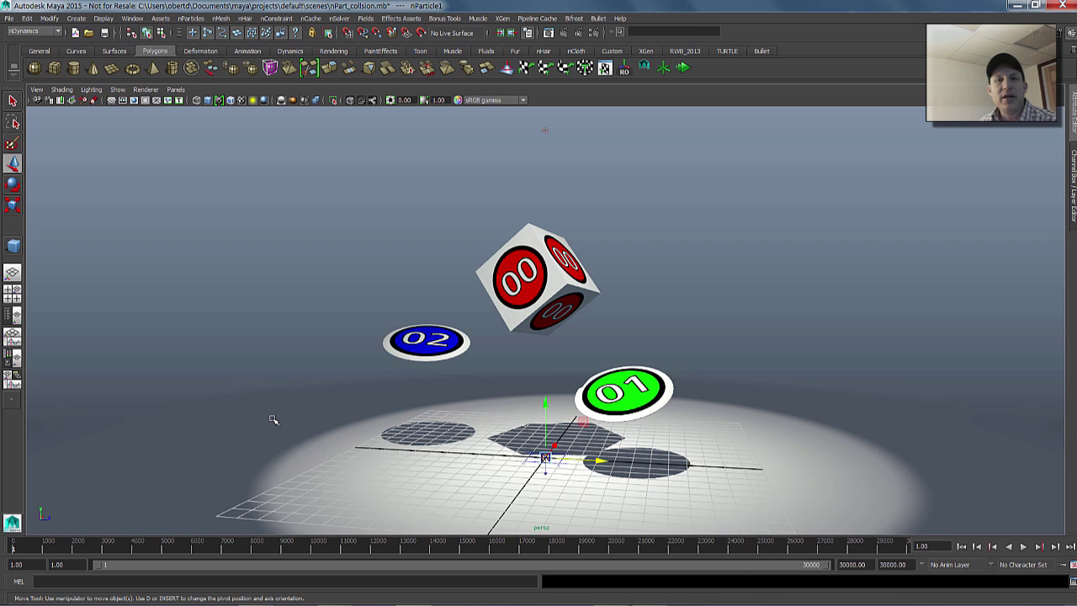
- Play the nParticle simulation from the first frame and view it falling over the cube and the two discs
click(425, 240)
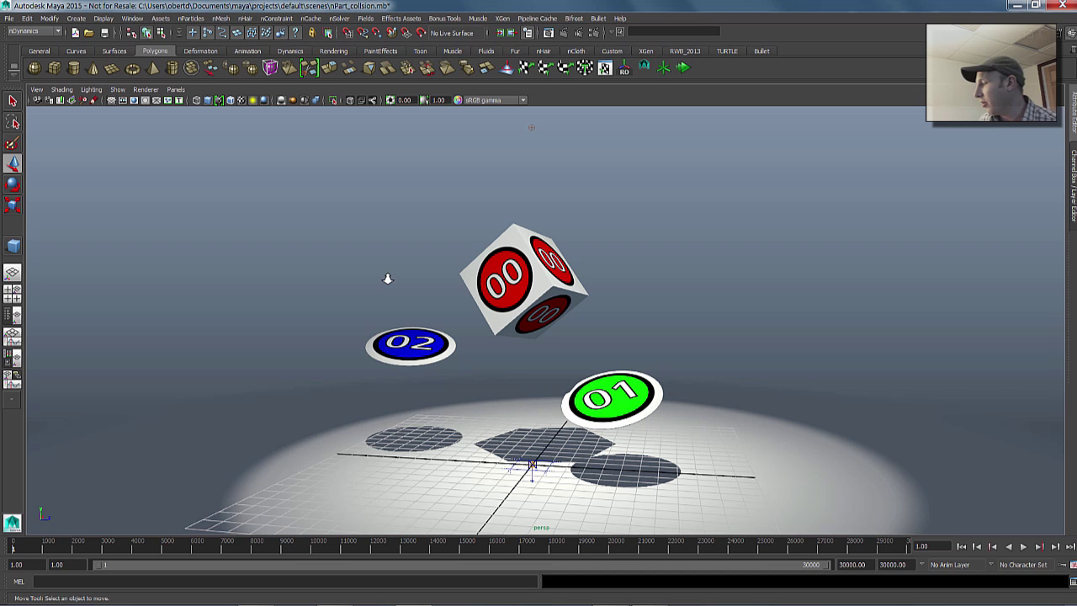
click(1024, 546)
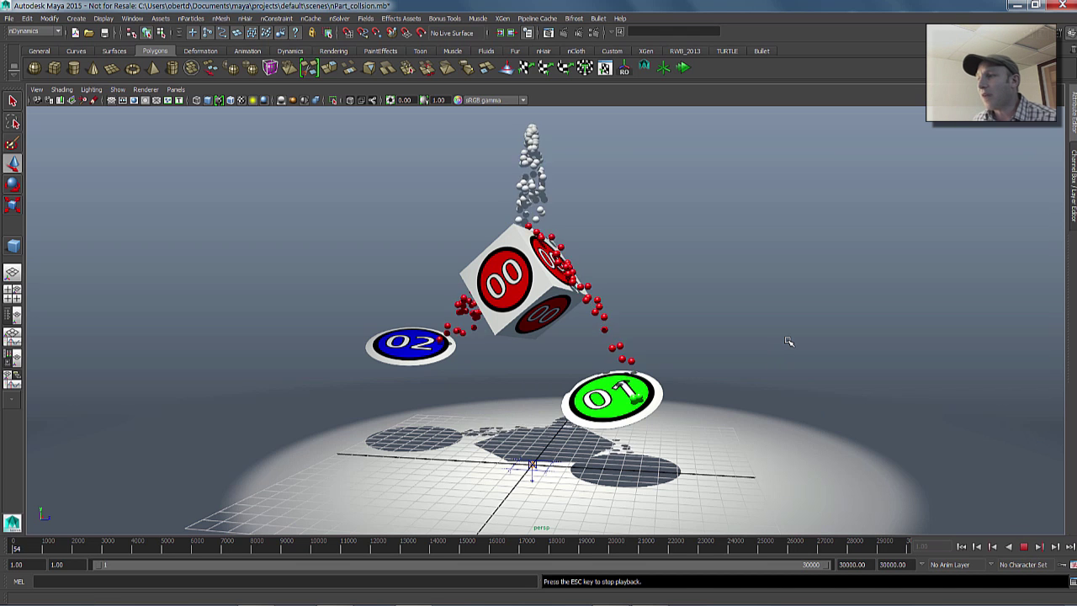
alt+drag(539, 329, 576, 337)
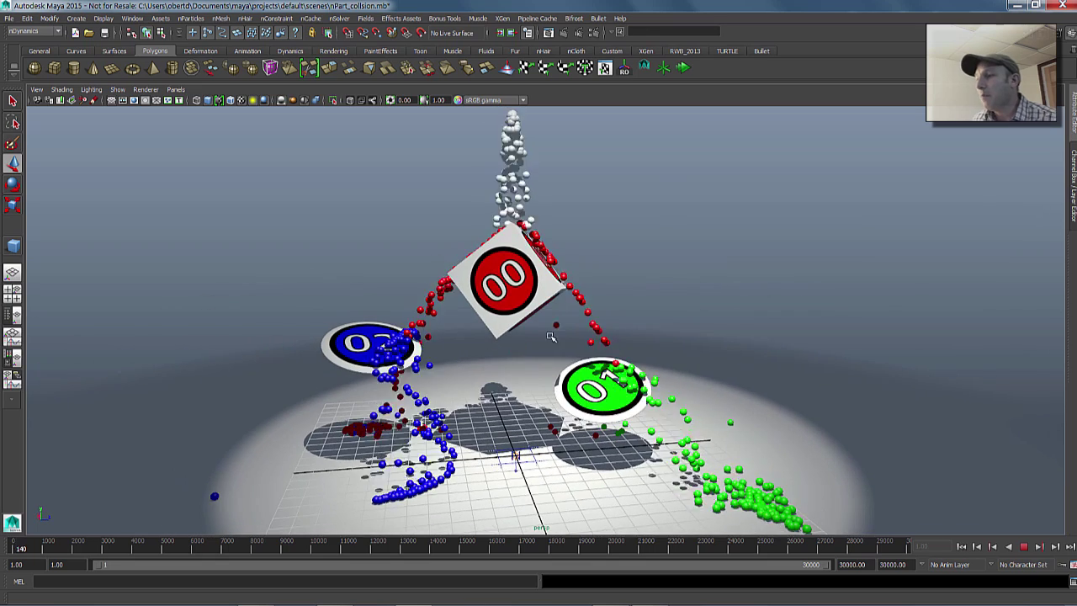
alt+middle_drag(543, 337, 507, 334)
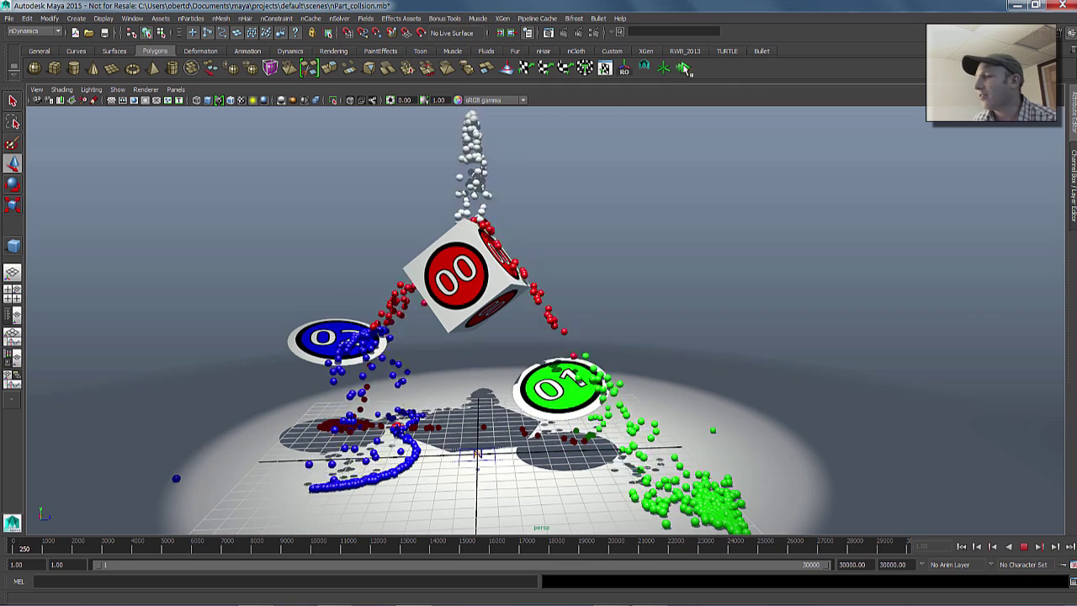
- Run interactive playback and move the blue 02 disc over to just above the green 01 disc
click(683, 67)
drag(338, 341, 553, 394)
drag(665, 379, 645, 373)
drag(596, 312, 599, 252)
alt+drag(664, 346, 715, 314)
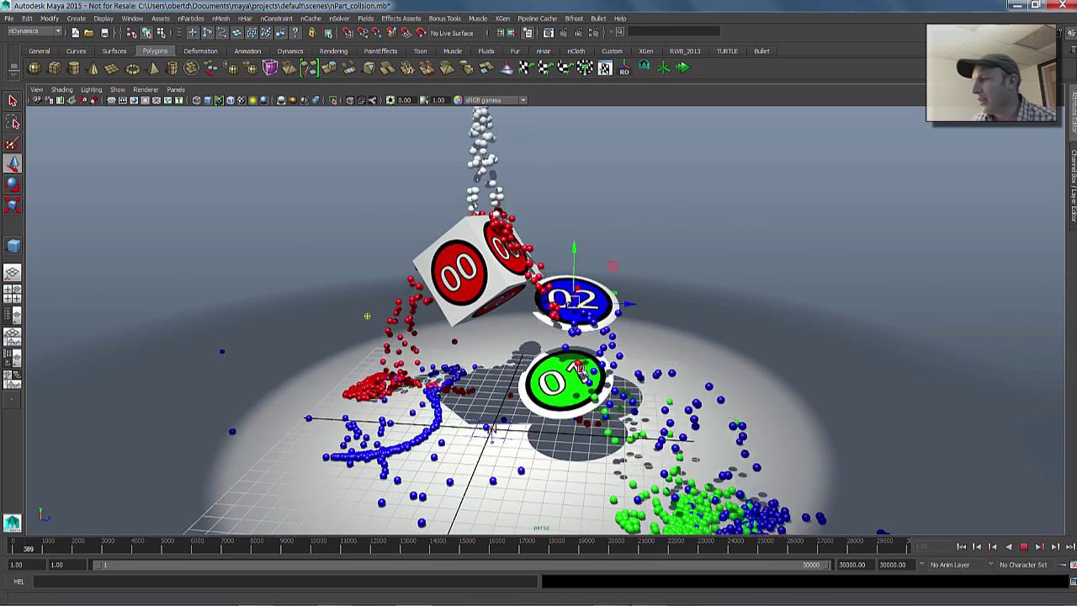
- Move the red 00 cube out of the particle stream and back under it during playback, and stop the playback
click(471, 270)
drag(473, 268, 406, 215)
alt+drag(713, 405, 635, 398)
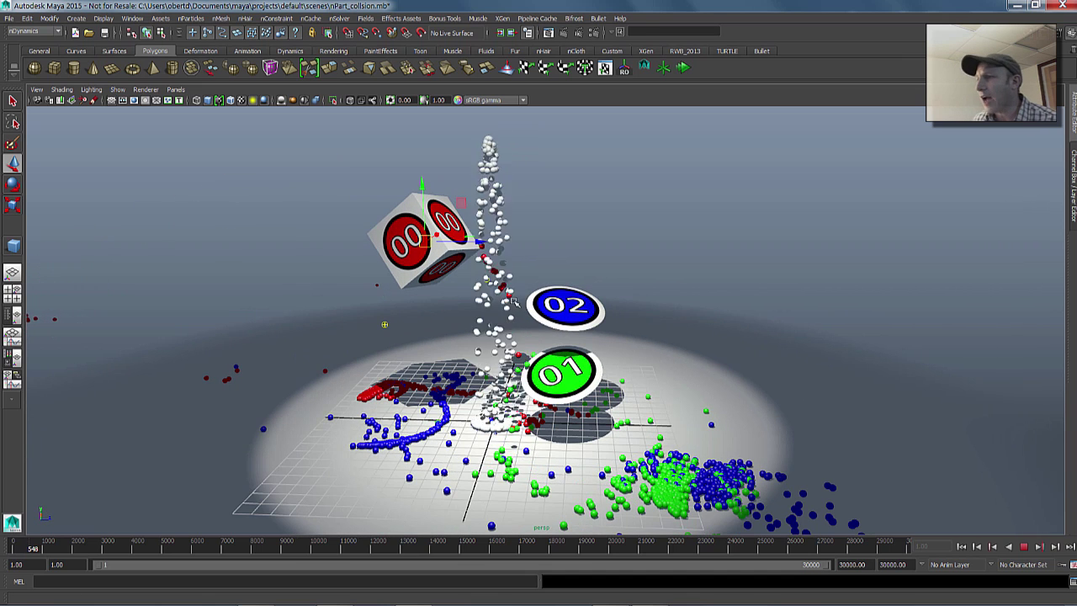
drag(423, 241, 532, 280)
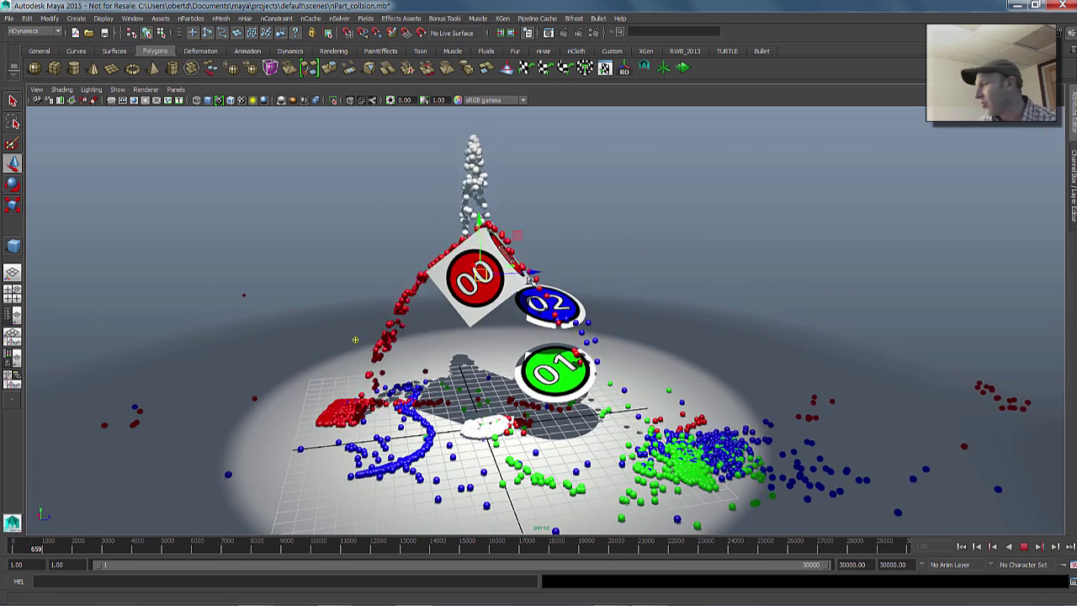
click(1025, 548)
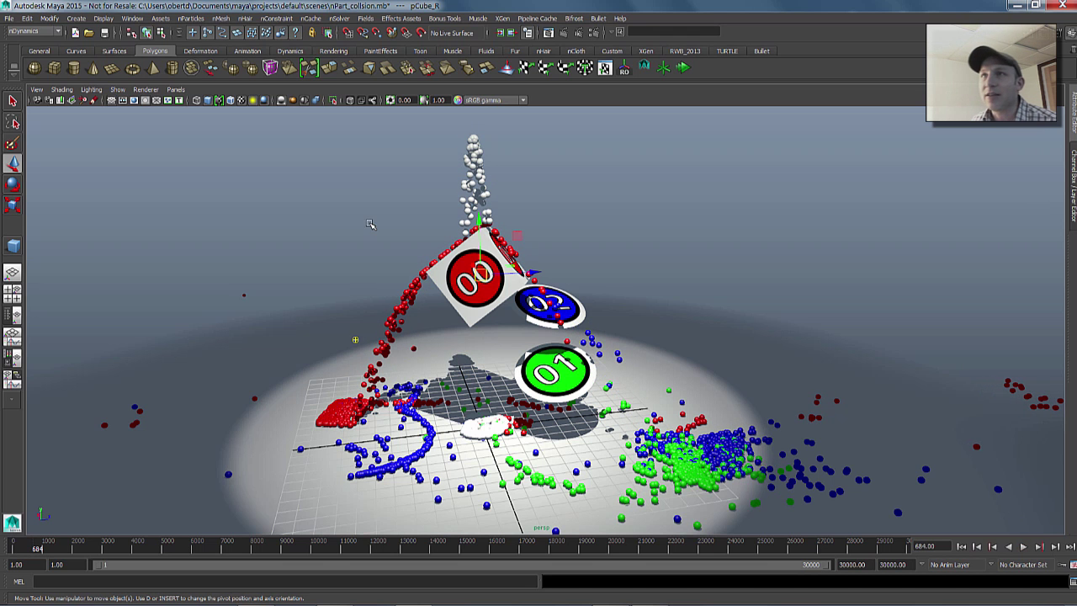
- Reopen the starting particle collision scene from the recent files without saving the current changes
click(9, 18)
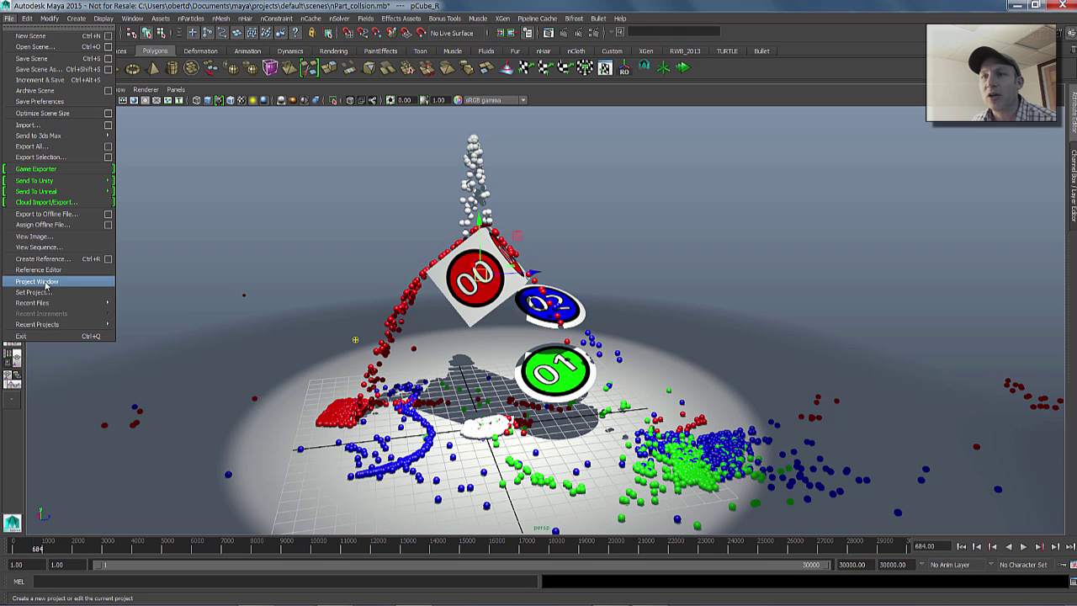
mouse_move(38, 302)
click(195, 305)
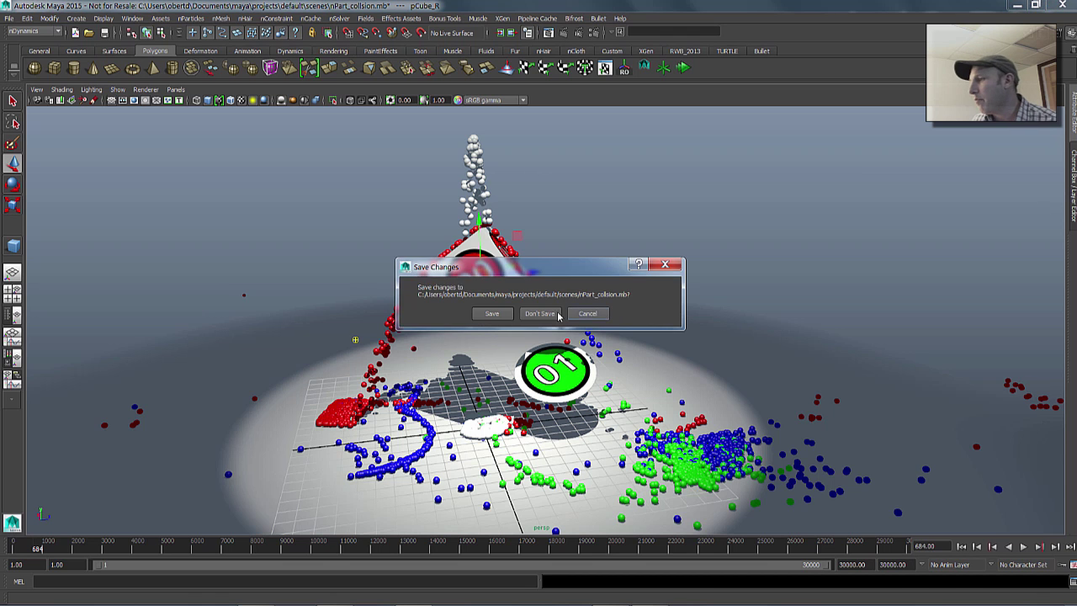
click(540, 314)
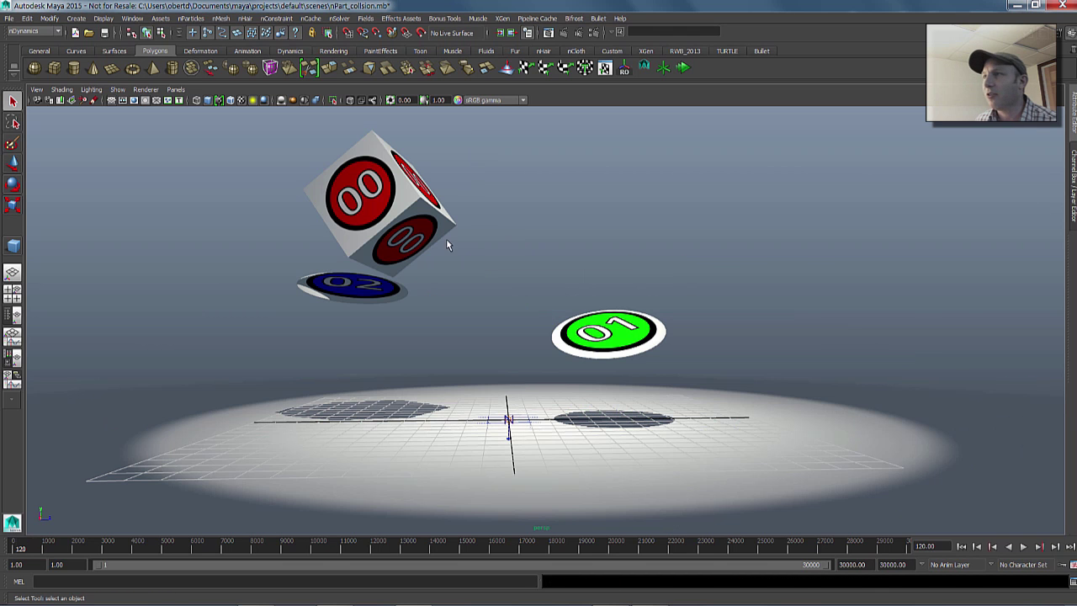
alt+right_drag(443, 227, 409, 183)
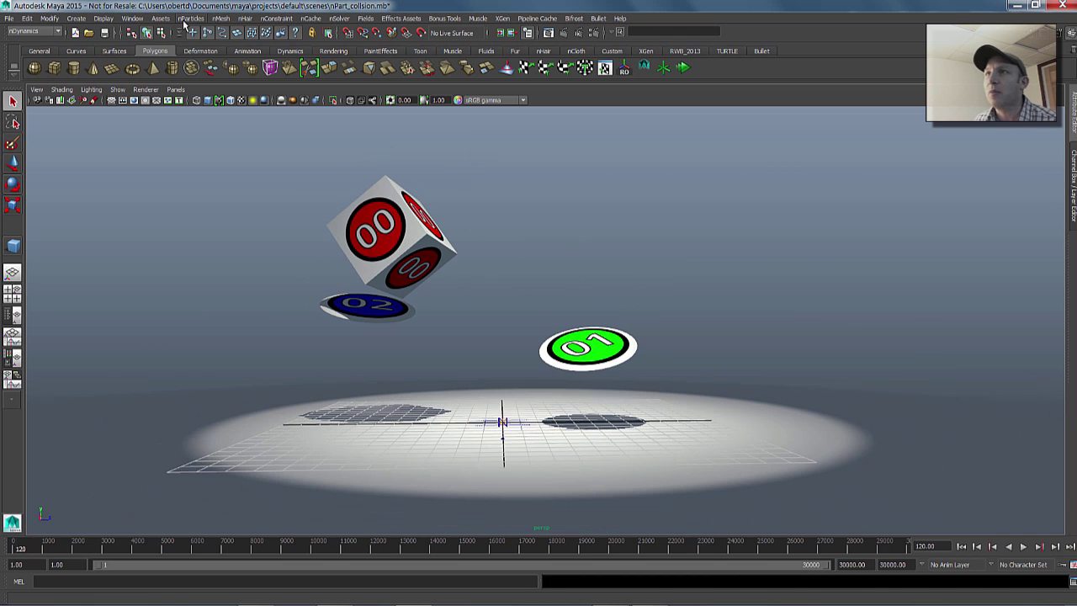
- Create an nParticle emitter and raise it vertically from the grid centre to well above the cube
click(185, 18)
mouse_move(217, 36)
click(327, 55)
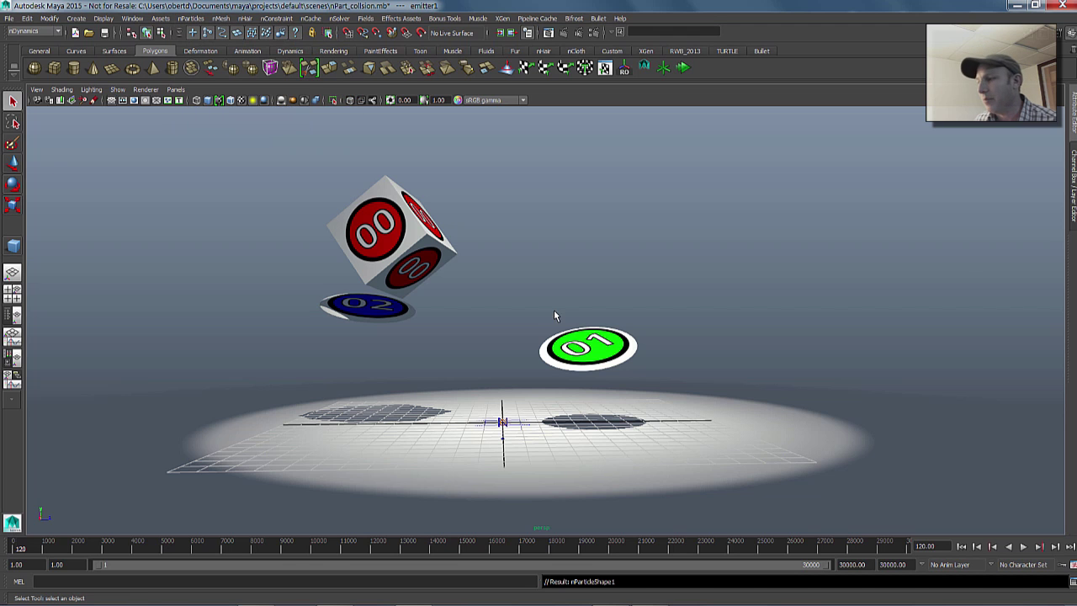
key(w)
shift+middle_drag(533, 360, 536, 133)
alt+right_drag(589, 328, 549, 312)
alt+middle_drag(575, 313, 569, 244)
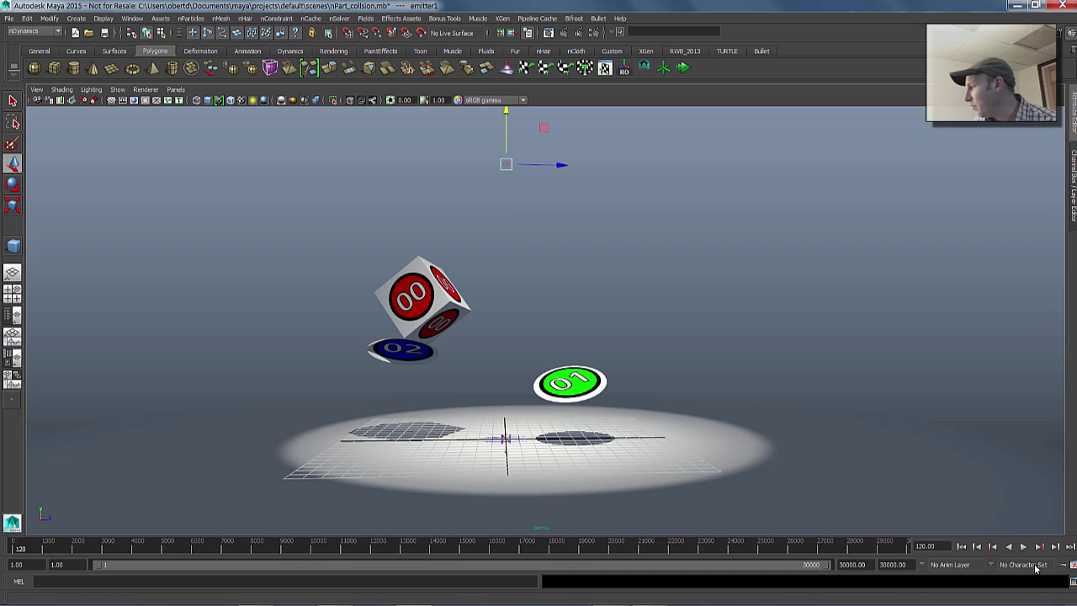
- Play the simulation until particles fall, and set the nParticle's Particle Render Type to Spheres
click(1025, 546)
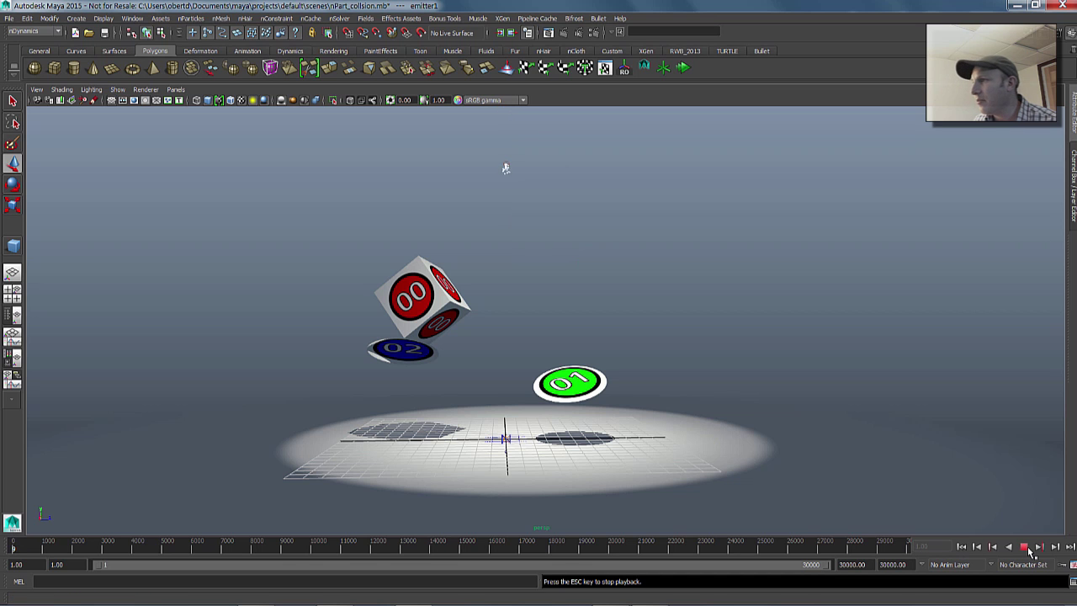
click(1025, 547)
click(517, 275)
key(ctrl+a)
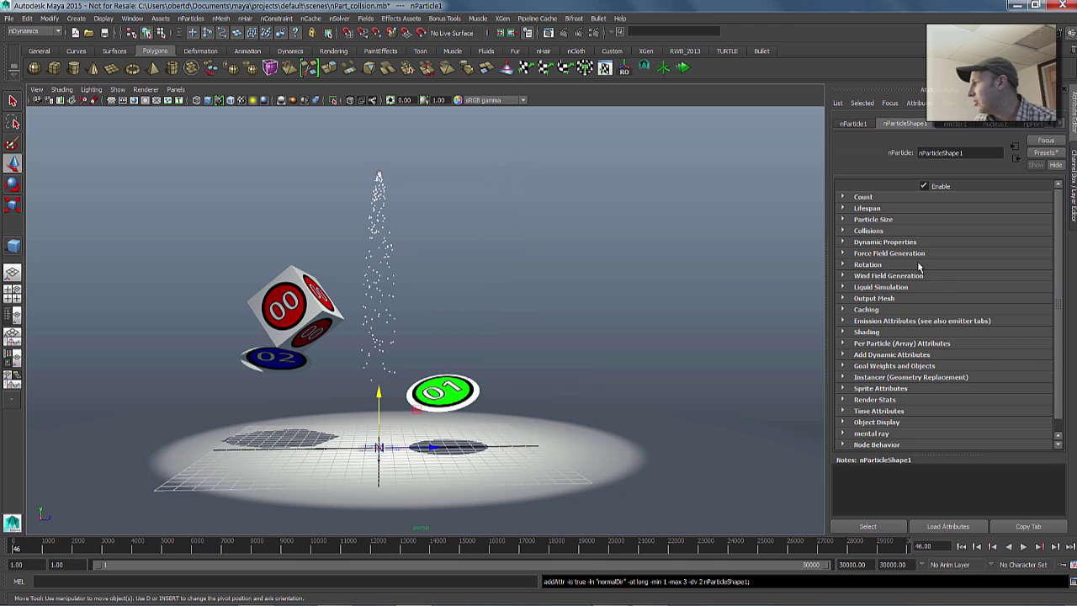
click(844, 333)
click(956, 345)
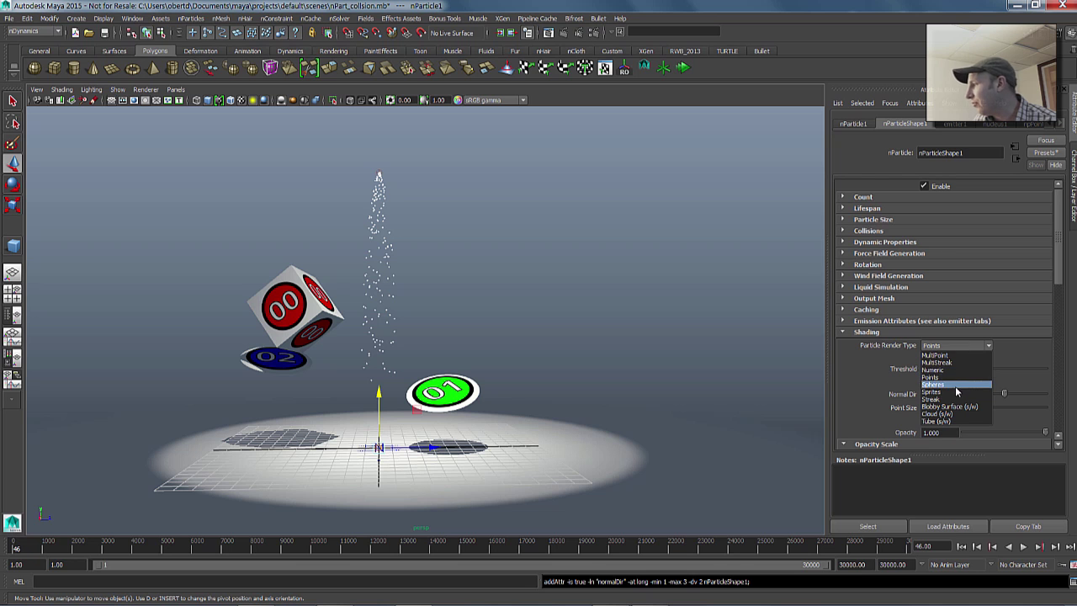
click(955, 386)
- Move the red 00 cube directly beneath the emitter's particle stream and run the simulation briefly
alt+middle_drag(416, 213, 436, 232)
alt+right_drag(435, 232, 461, 241)
click(320, 301)
alt+drag(310, 329, 446, 332)
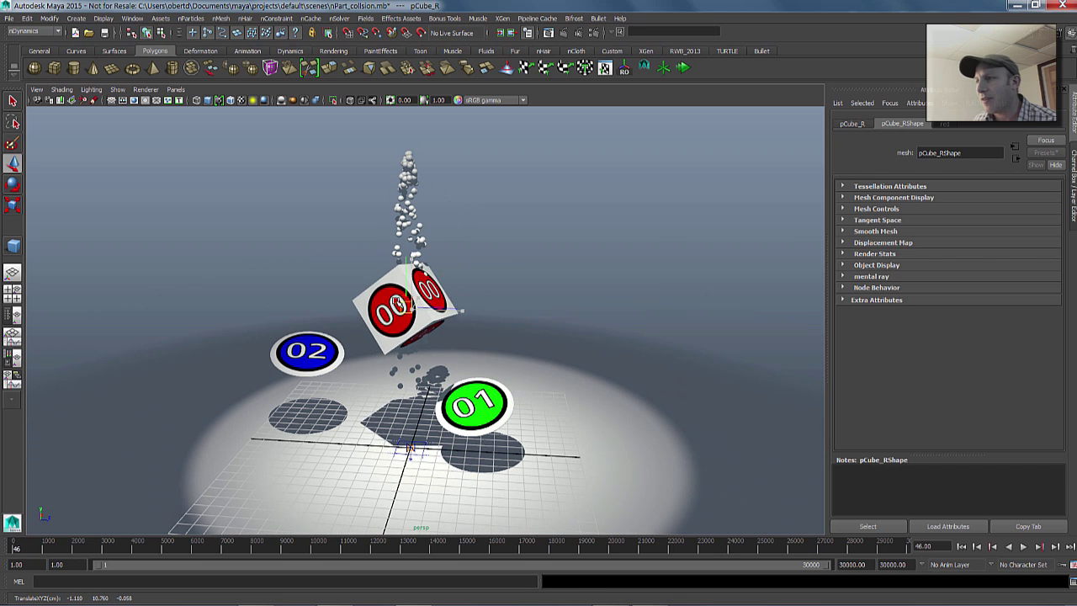
click(1024, 546)
click(1024, 546)
- Make the red 00 cube a passive collider
alt+drag(474, 287, 496, 302)
click(656, 239)
click(409, 305)
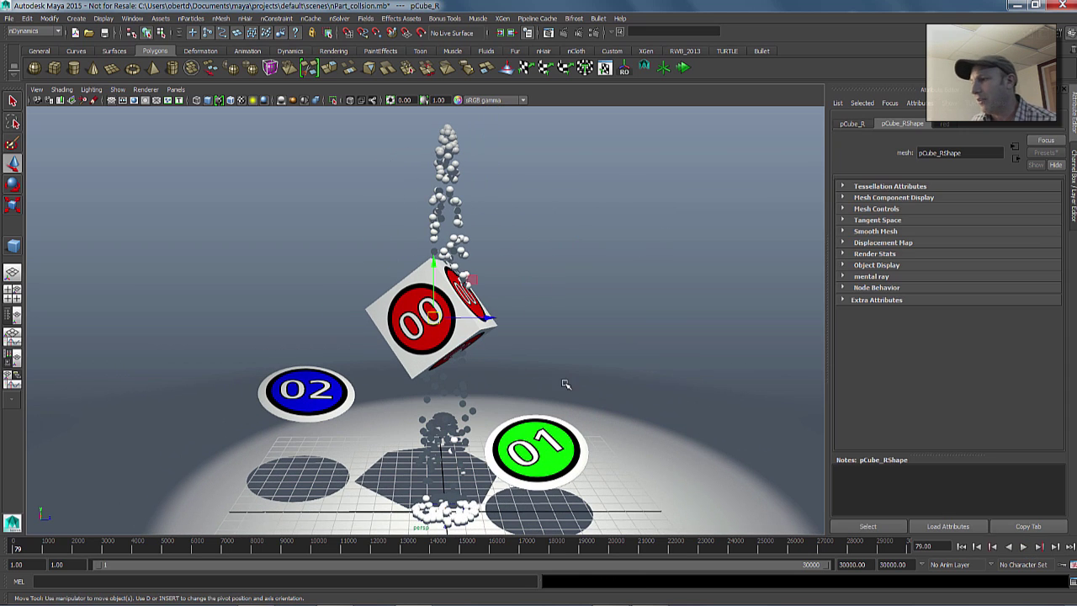
click(573, 302)
alt+right_drag(538, 295, 413, 308)
click(410, 311)
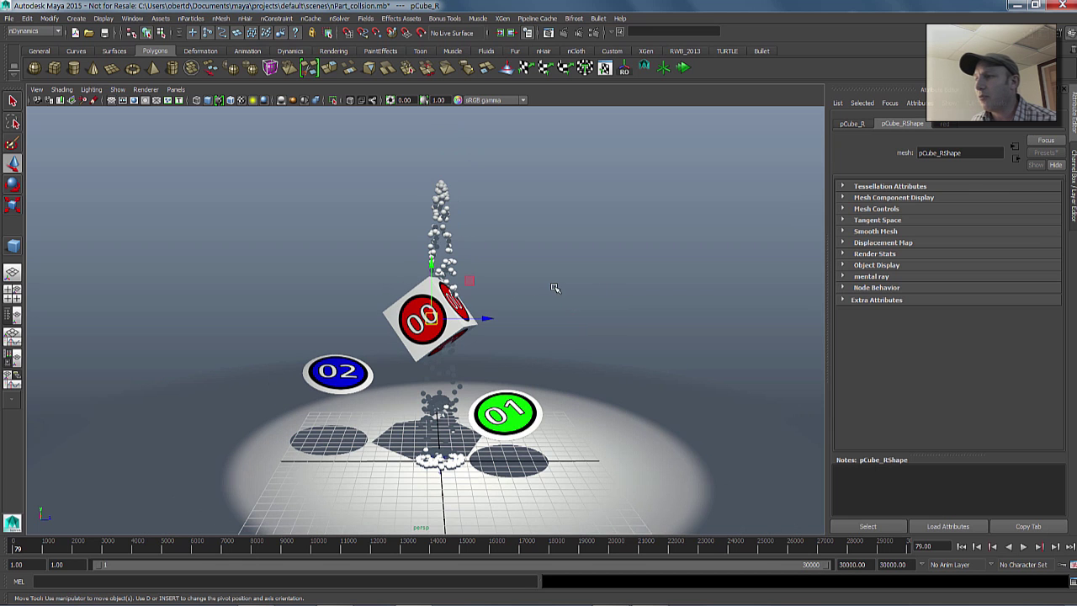
alt+middle_drag(532, 287, 488, 284)
alt+drag(321, 231, 329, 199)
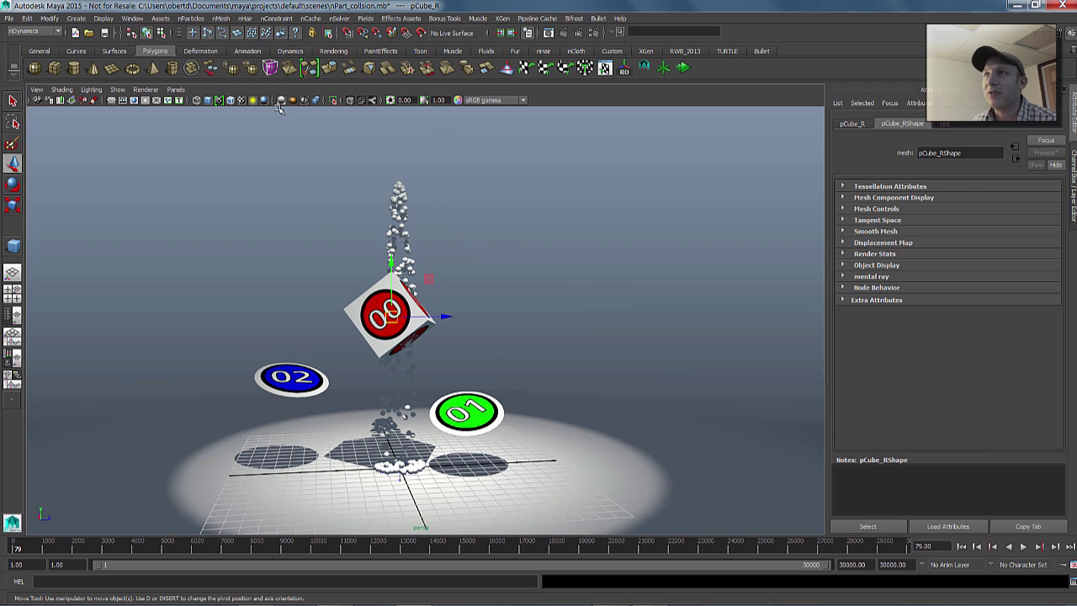
click(222, 19)
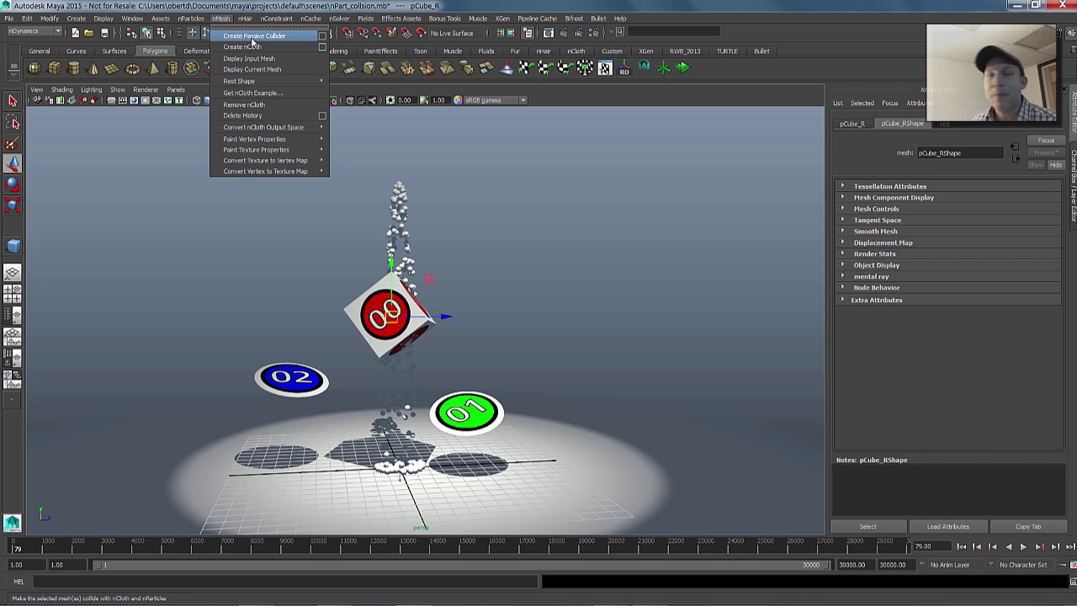
click(252, 36)
- Make the green 01 disc a passive collider
click(467, 397)
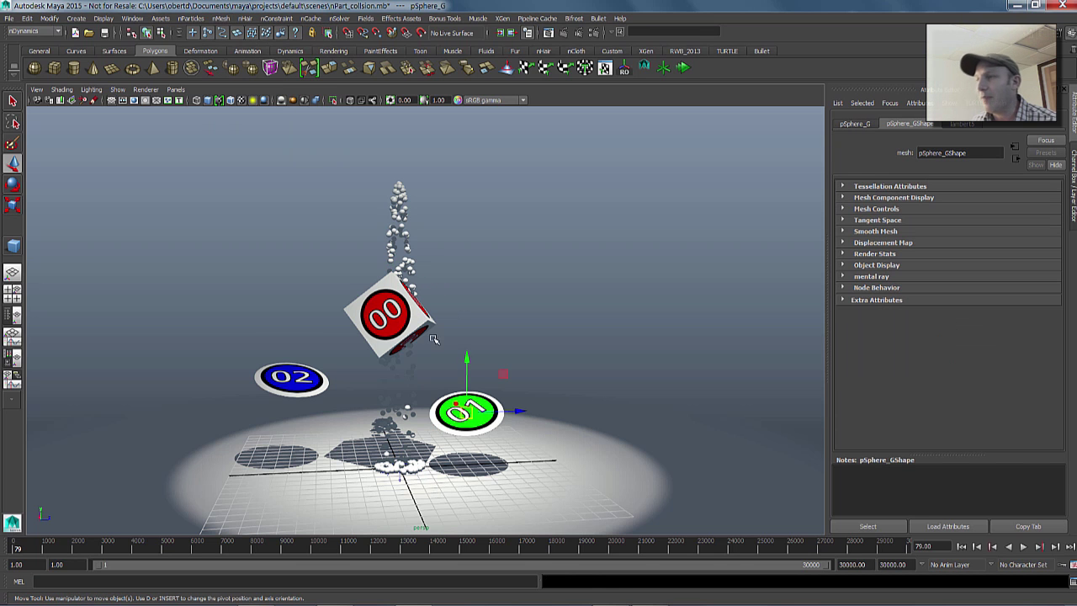
click(221, 18)
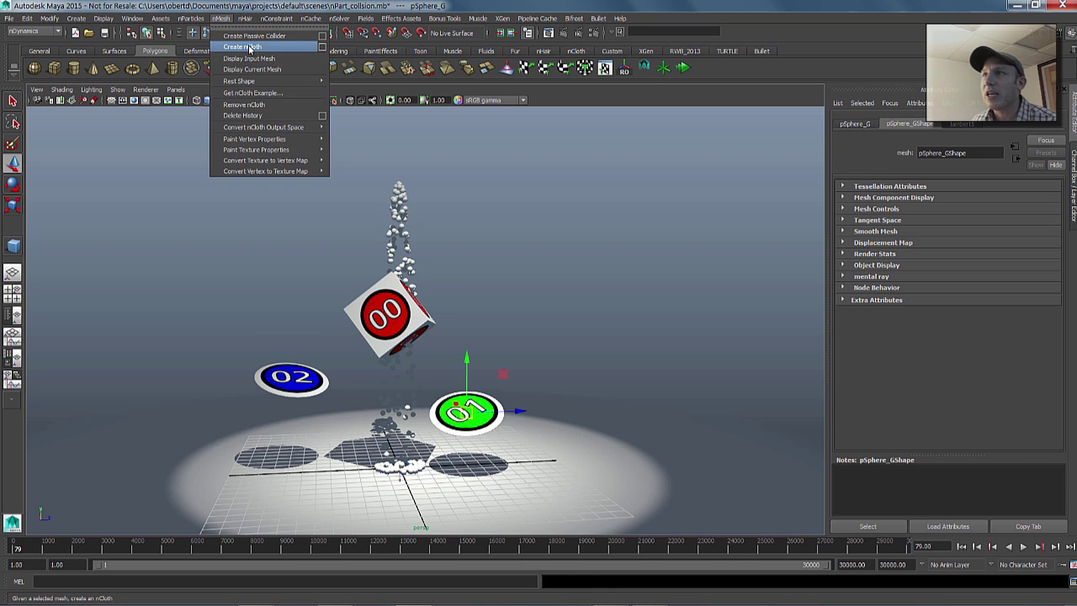
click(257, 37)
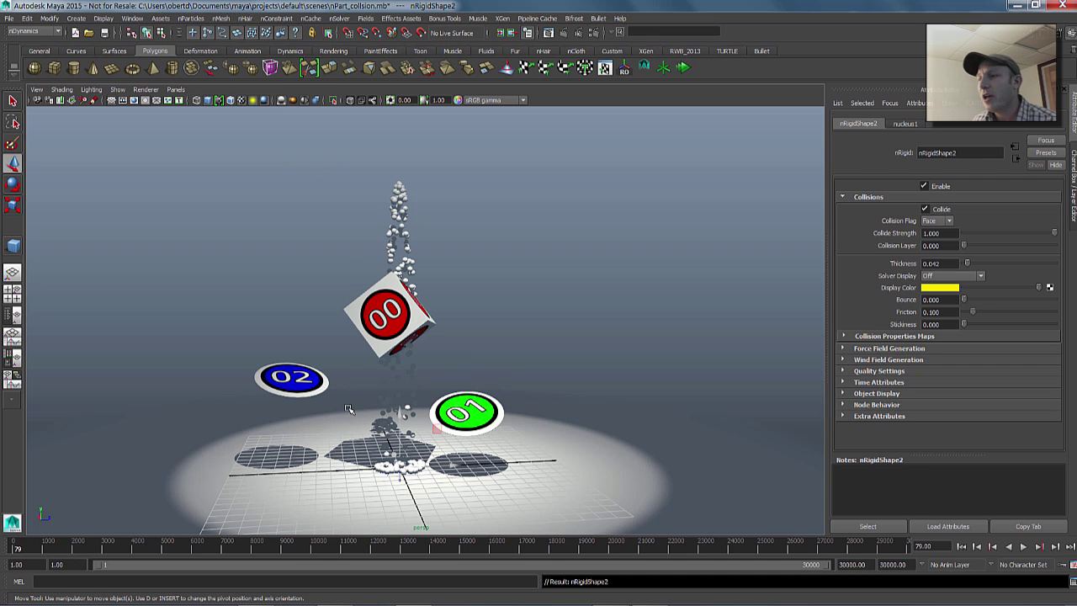
- Make the blue 02 disc a passive collider and clear the selection
click(304, 385)
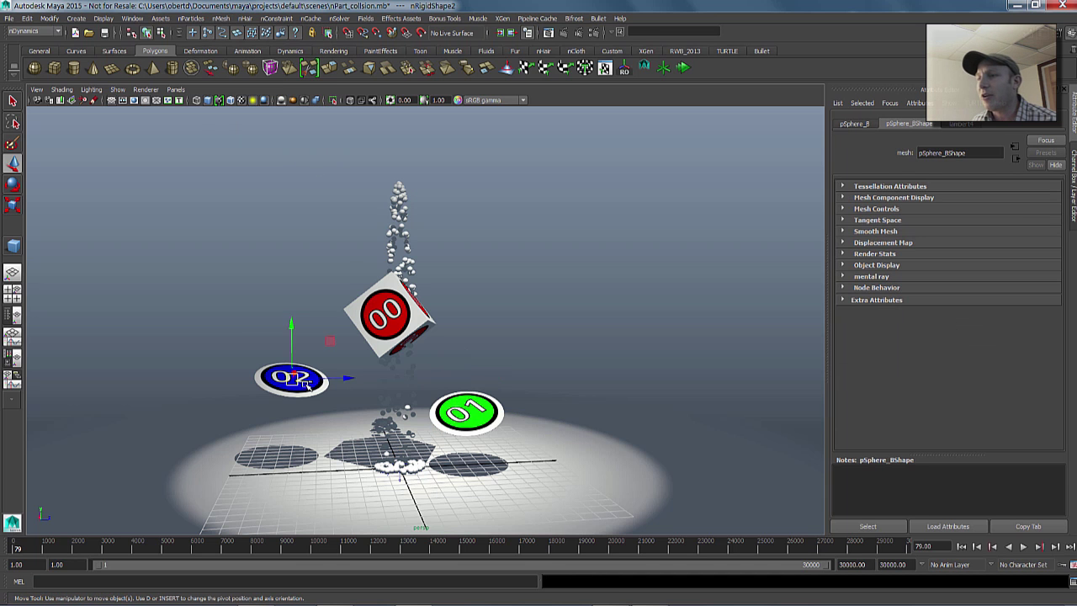
click(221, 18)
click(257, 37)
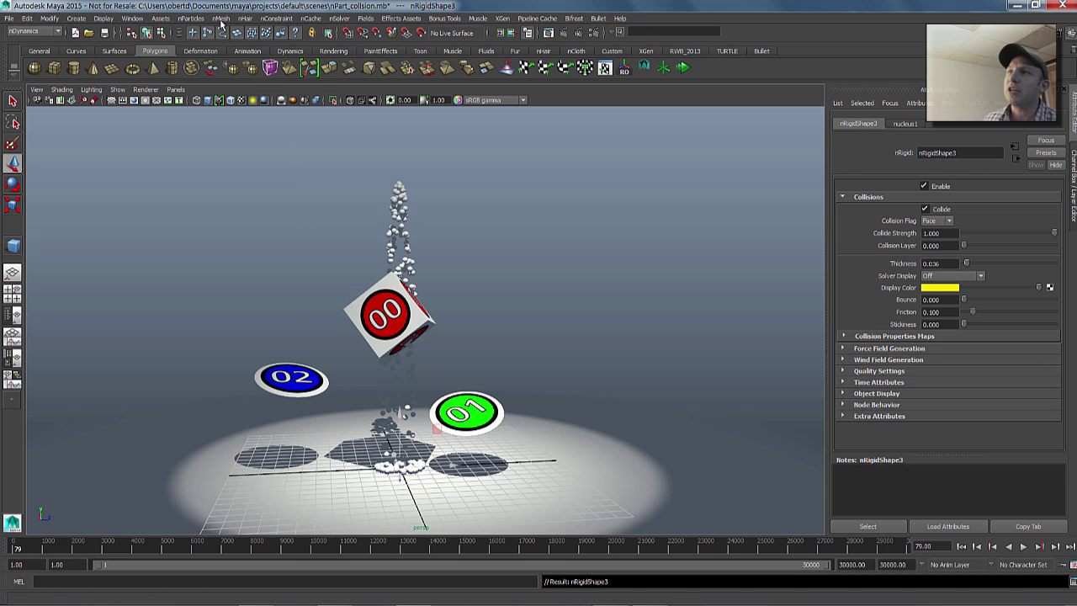
click(221, 18)
click(587, 186)
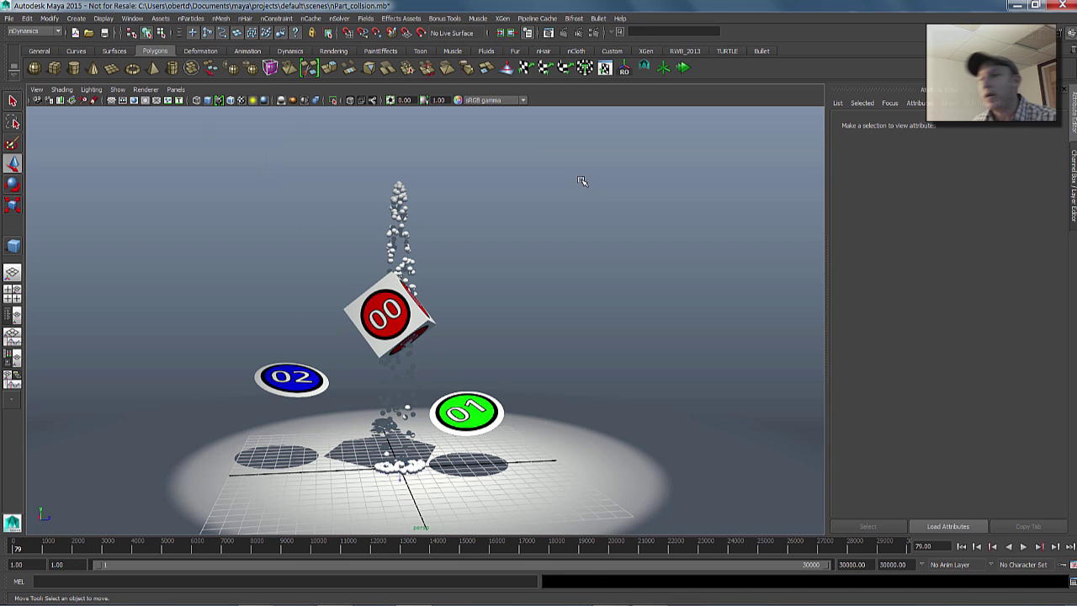
- Hide the attribute settings and play the simulation from the first frame to check the collisions with all three objects
mouse_move(473, 341)
alt+mouse_down()
mouse_move(505, 341)
mouse_move(492, 341)
alt+mouse_up()
alt+middle_drag(491, 341, 468, 345)
mouse_move(468, 345)
alt+right_down()
mouse_move(524, 337)
mouse_move(484, 337)
alt+right_up()
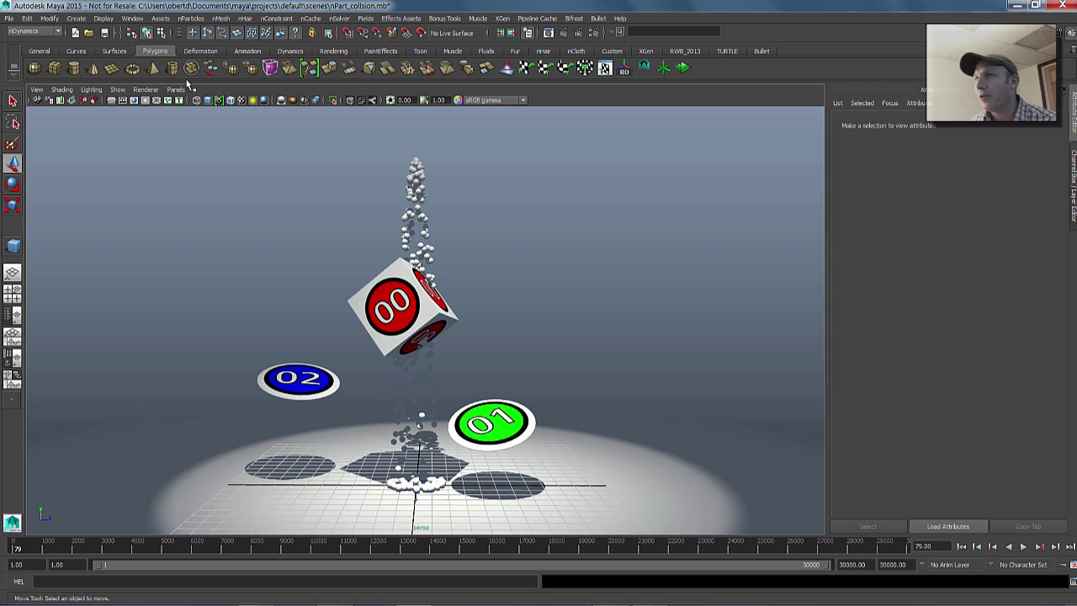
key(ctrl+a)
alt+middle_drag(629, 336, 617, 327)
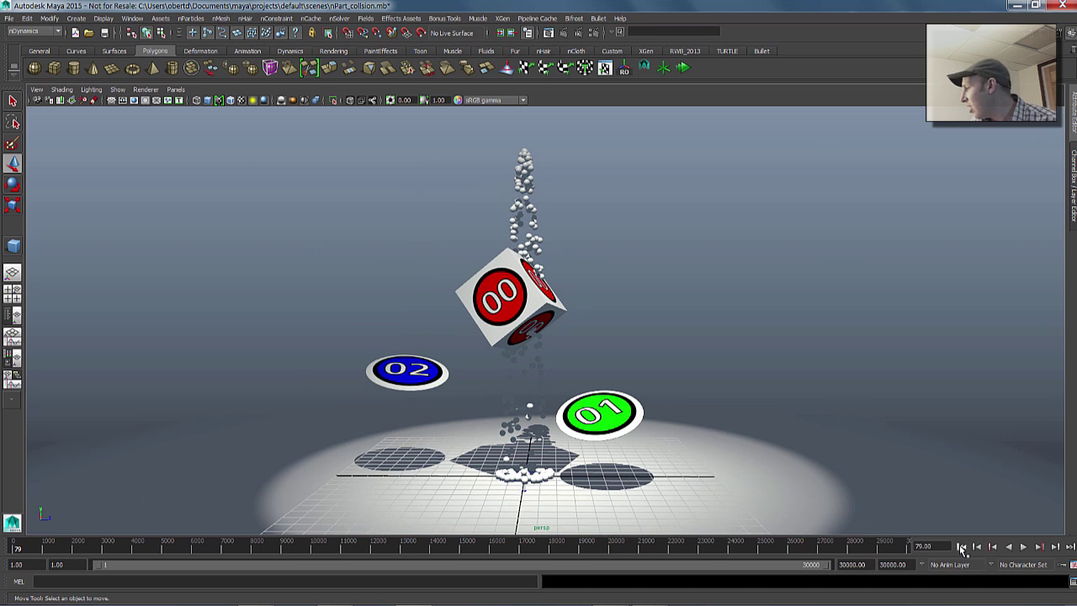
click(962, 546)
click(1024, 546)
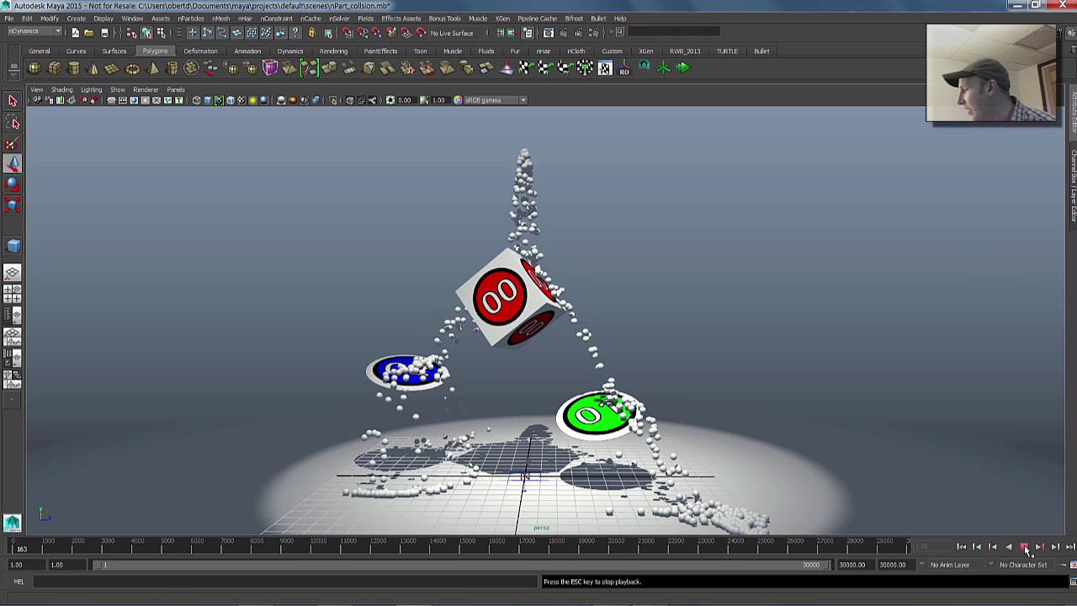
key(Escape)
alt+drag(602, 322, 568, 320)
scroll(673, 331, down, 1)
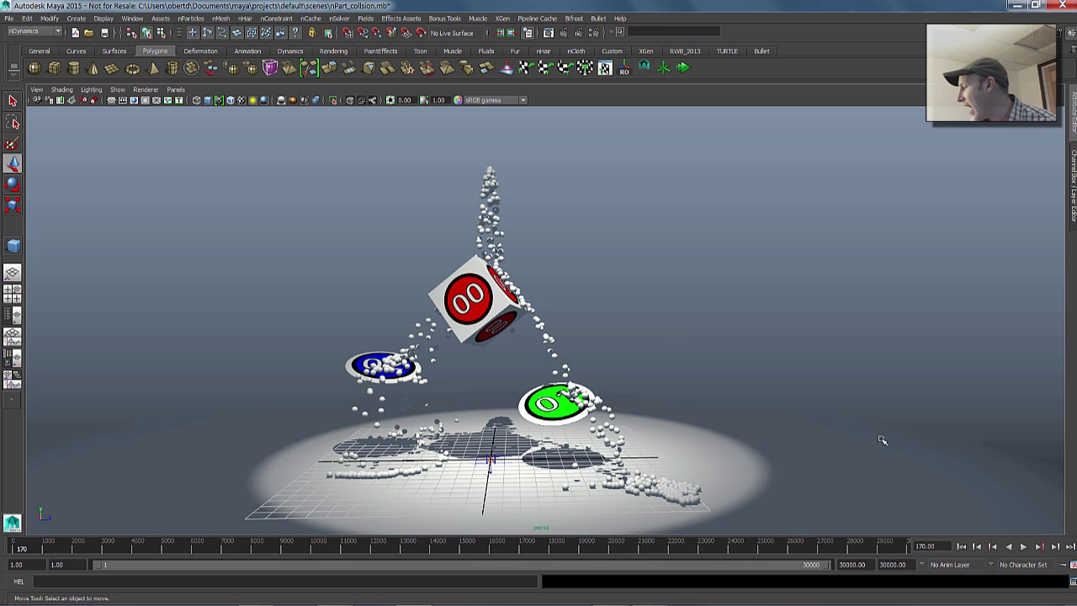
- Replay the simulation from the first frame, stop it around frame 33 and select the nParticle object
click(961, 546)
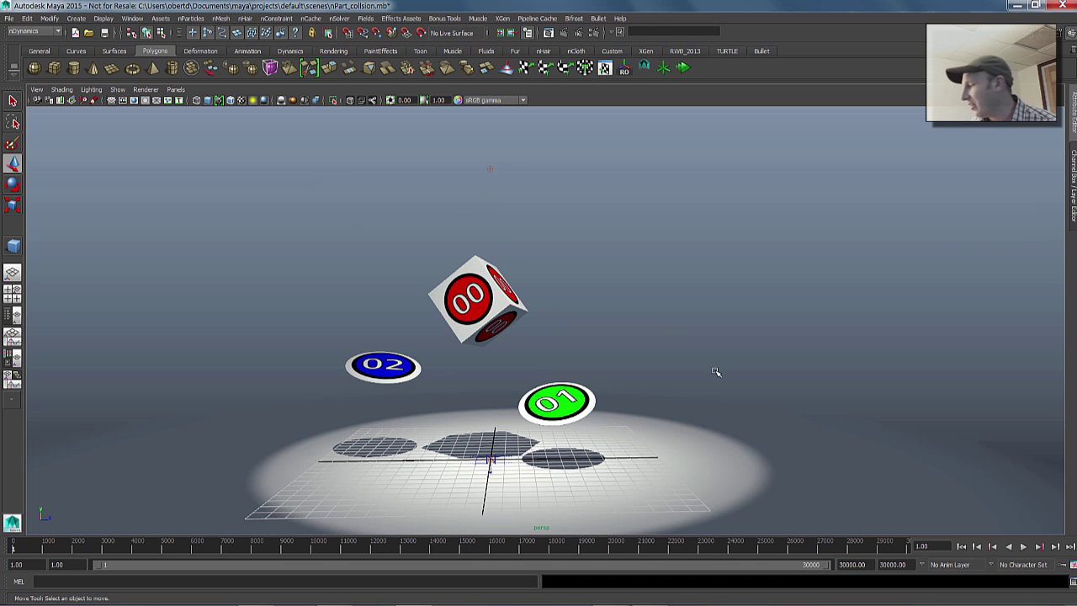
click(1023, 546)
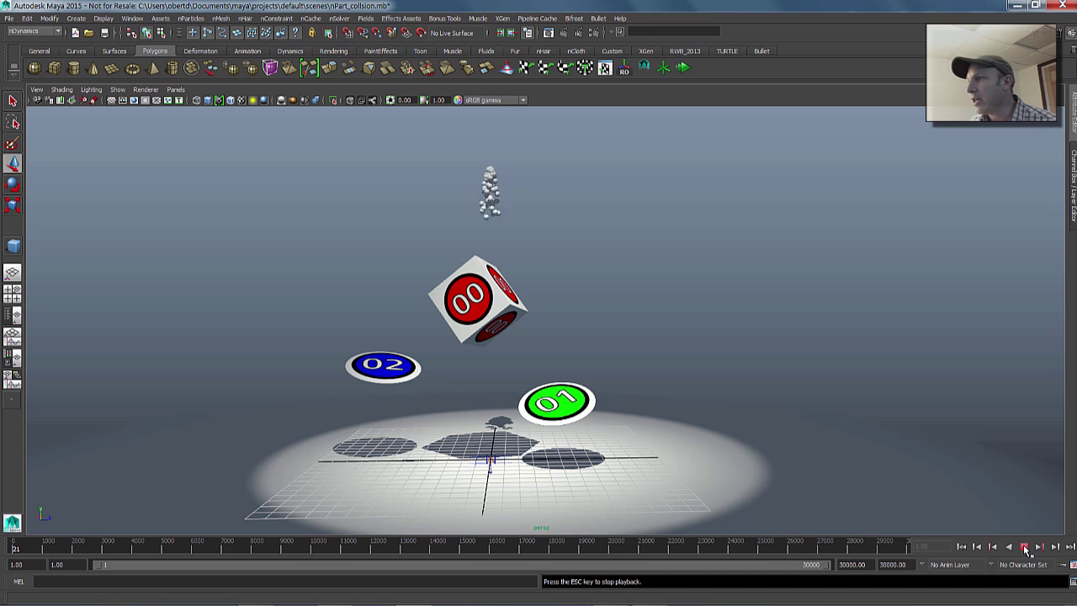
click(462, 206)
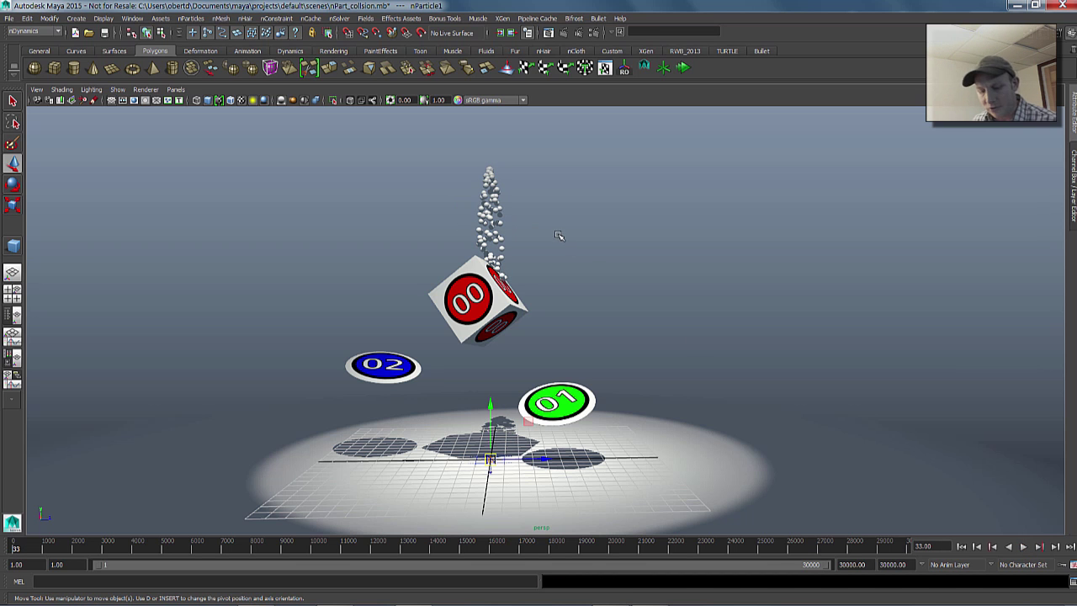
- Add a per-particle colour attribute (RGB PP) to nParticleShape1 through its dynamic attributes
key(ctrl+a)
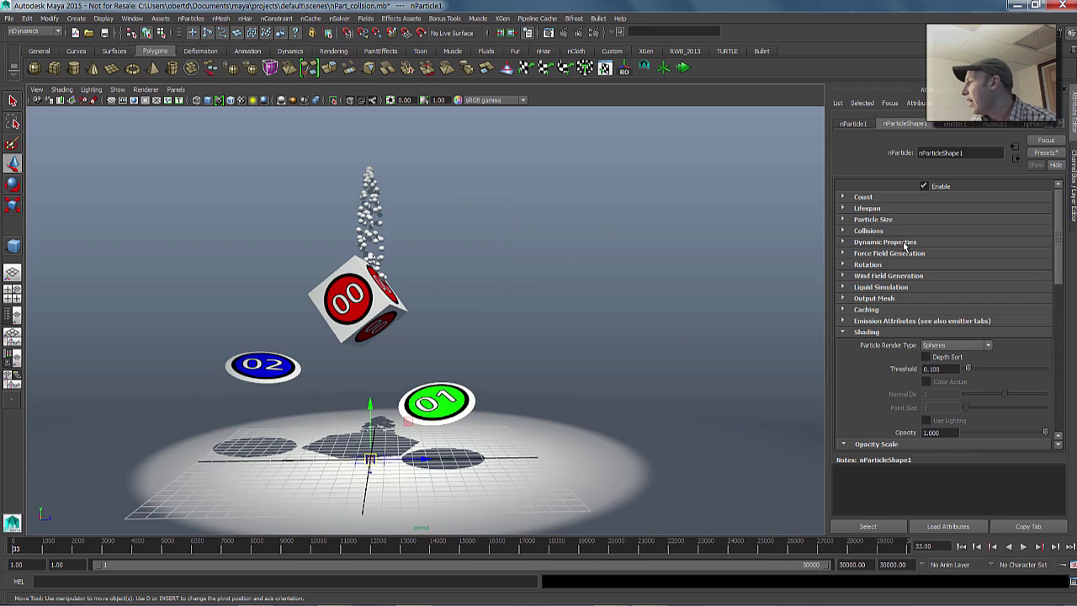
drag(1059, 270, 1059, 410)
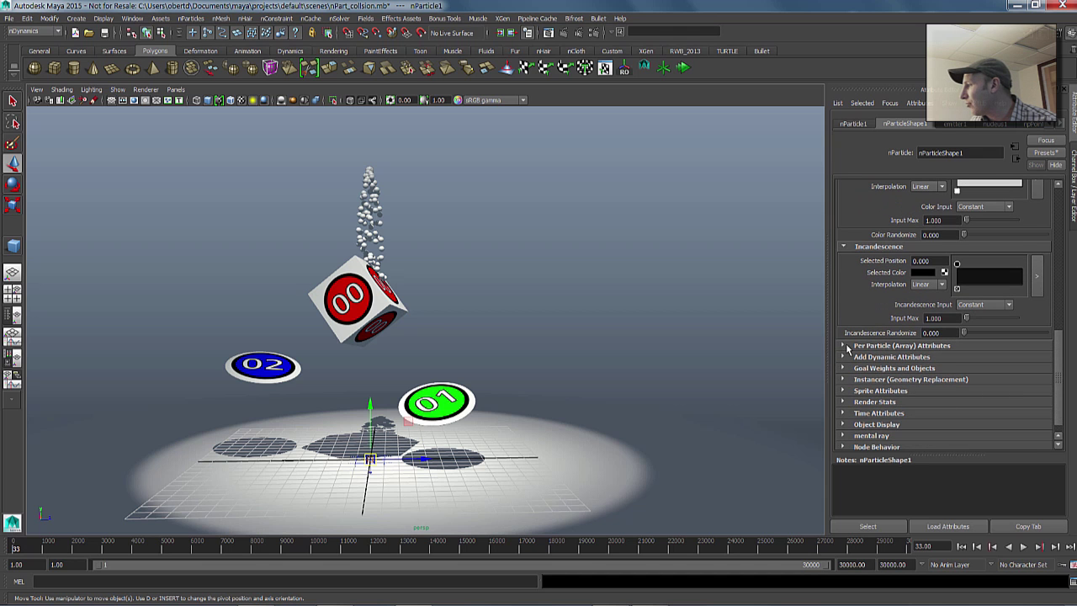
click(845, 346)
drag(1058, 337, 1058, 366)
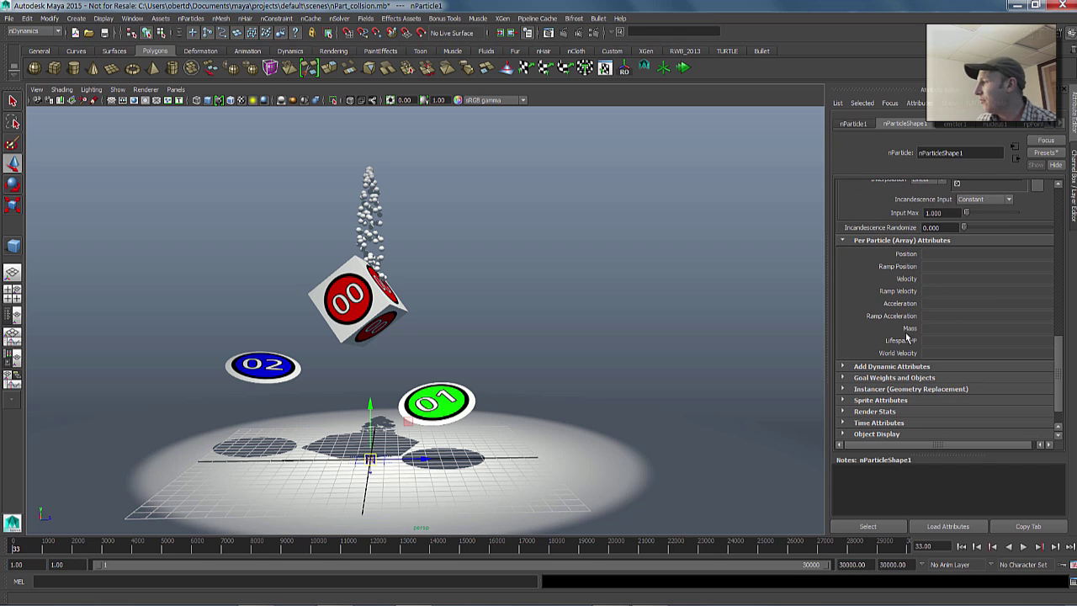
click(843, 367)
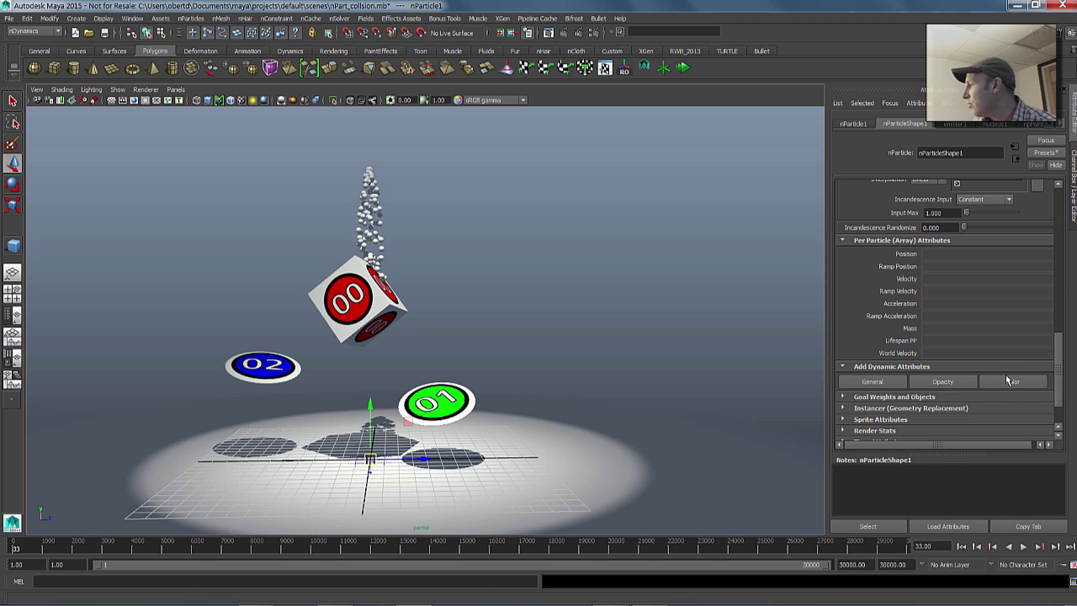
click(875, 384)
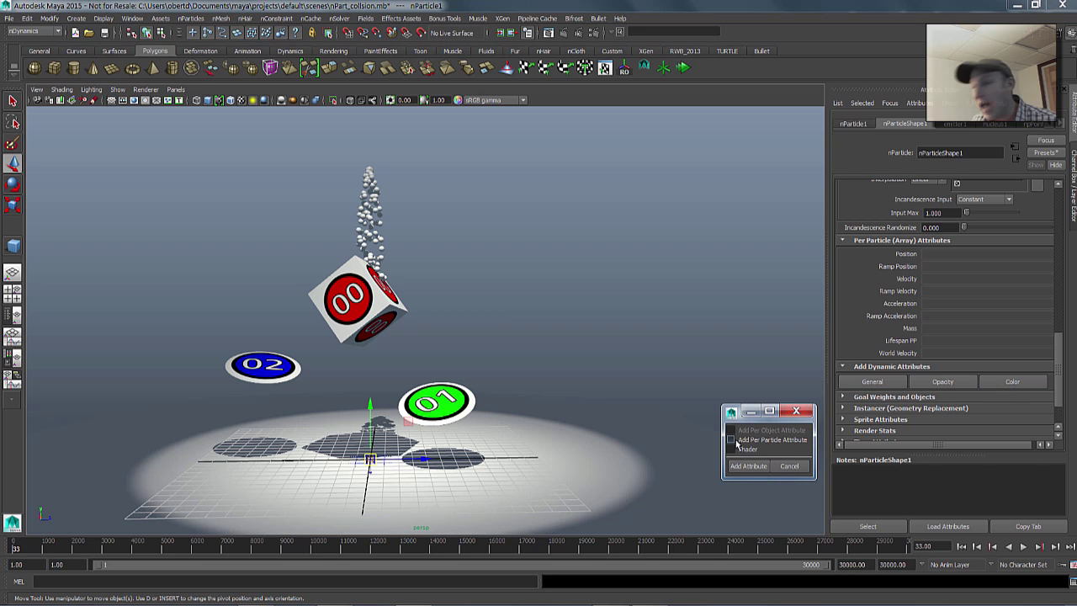
click(749, 466)
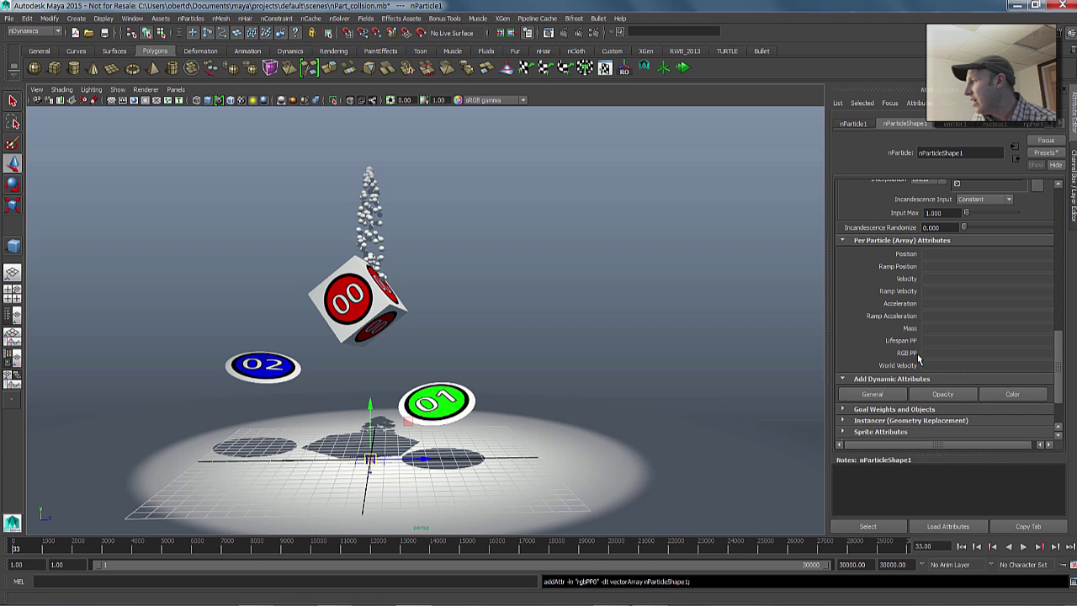
- Add the collisionGeometryIndex particle attribute to nParticleShape1
click(872, 394)
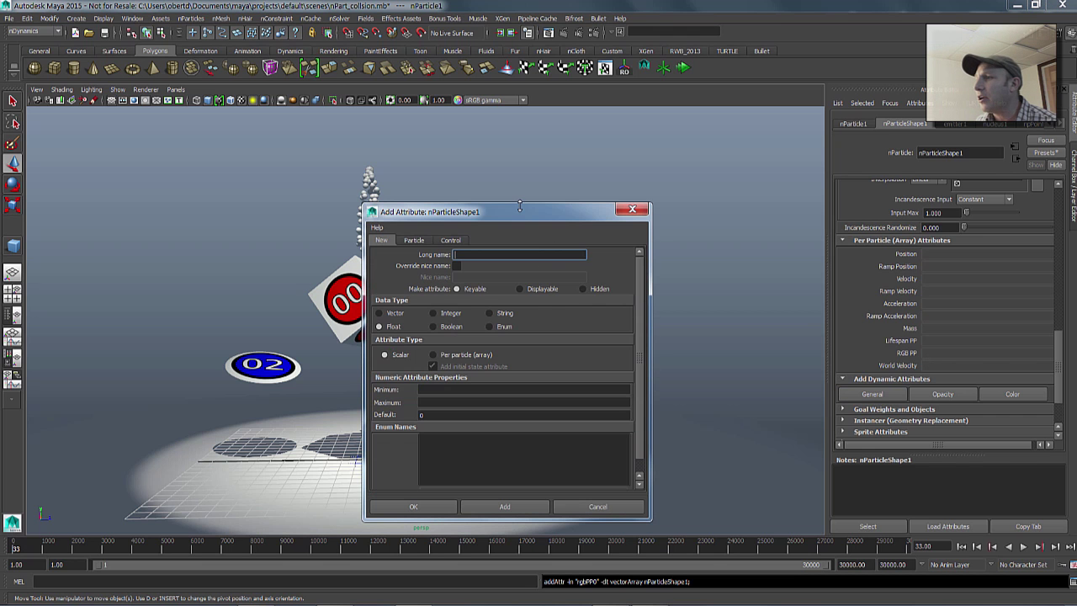
drag(521, 214, 665, 186)
alt+middle_drag(424, 211, 394, 187)
alt+drag(394, 187, 404, 207)
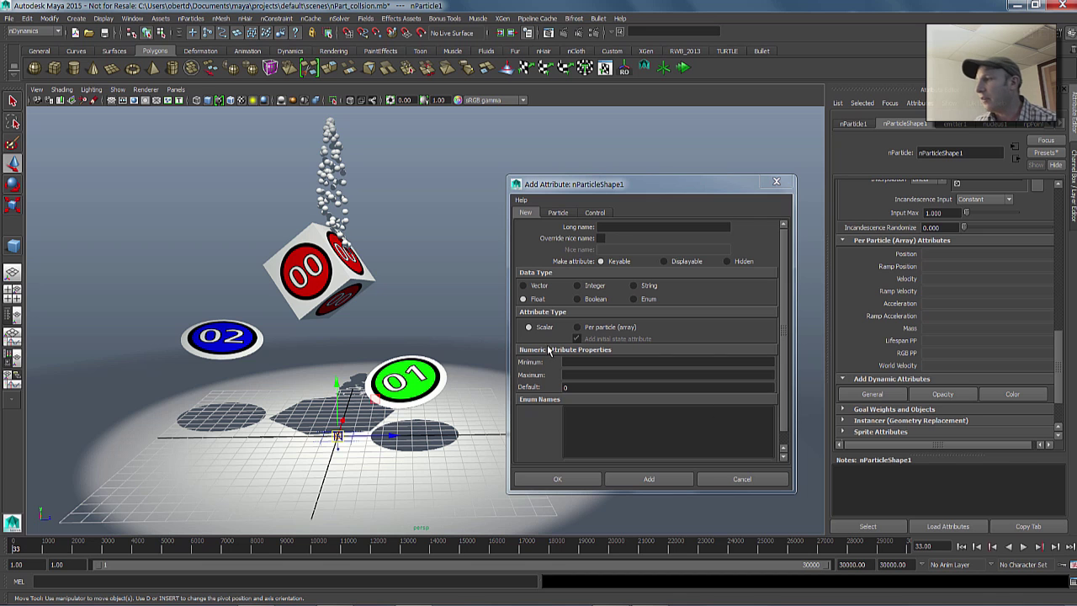
click(557, 212)
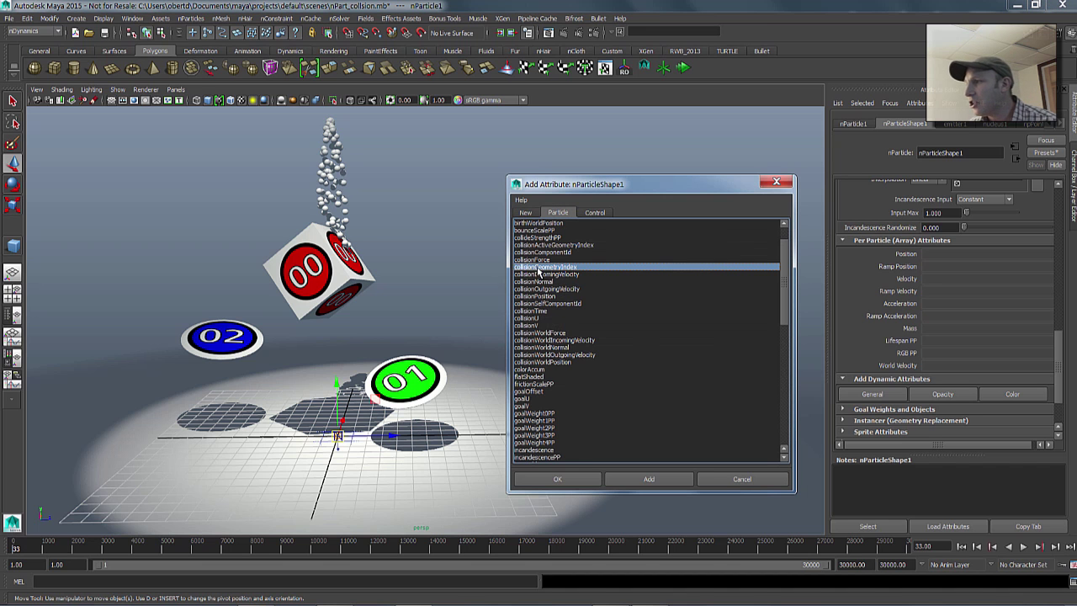
alt+drag(334, 274, 331, 272)
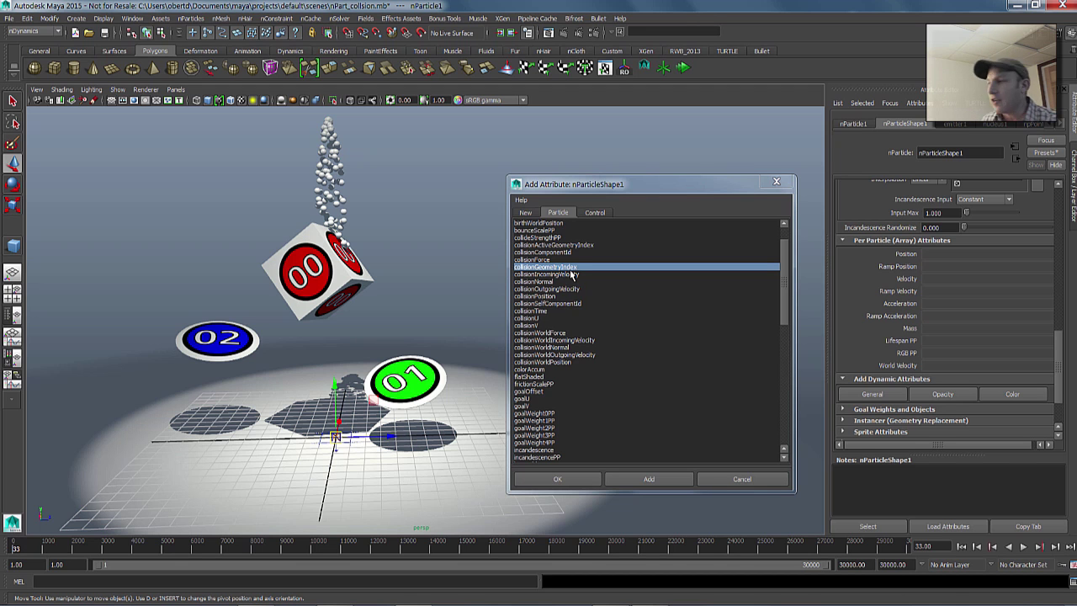
click(557, 479)
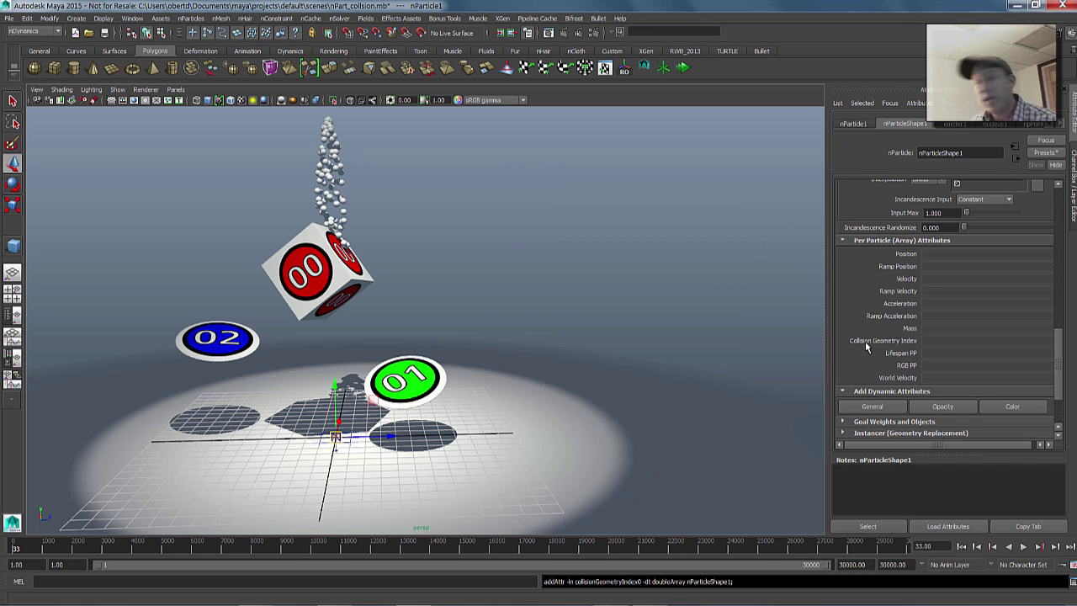
- Start a runtime-after-dynamics expression for Collision Geometry Index with the line int $i = nParticleShape1.collisionGeometryIndex;
right_click(941, 347)
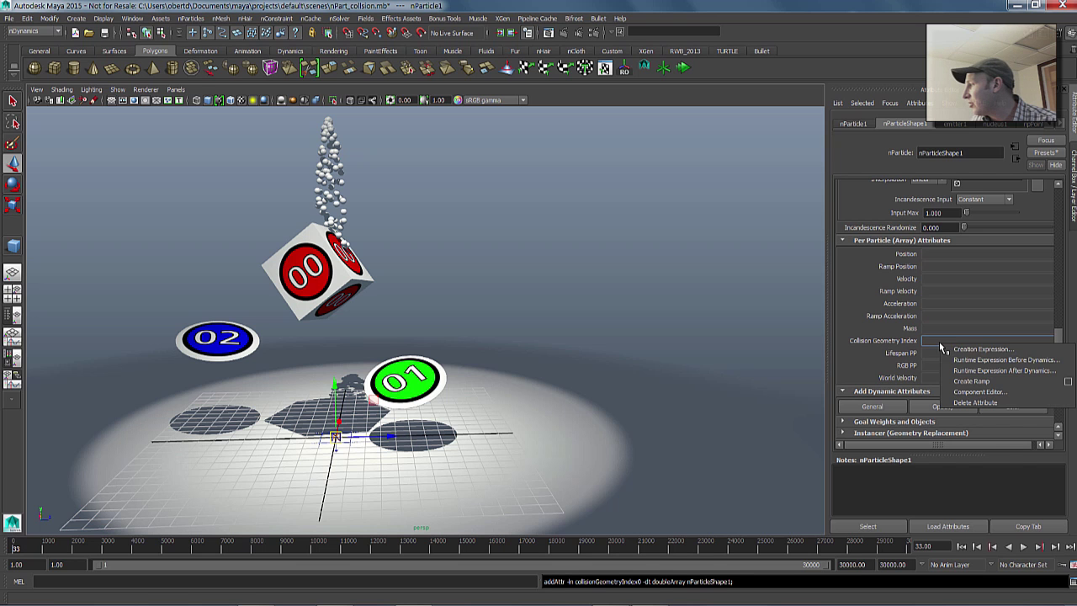
click(987, 375)
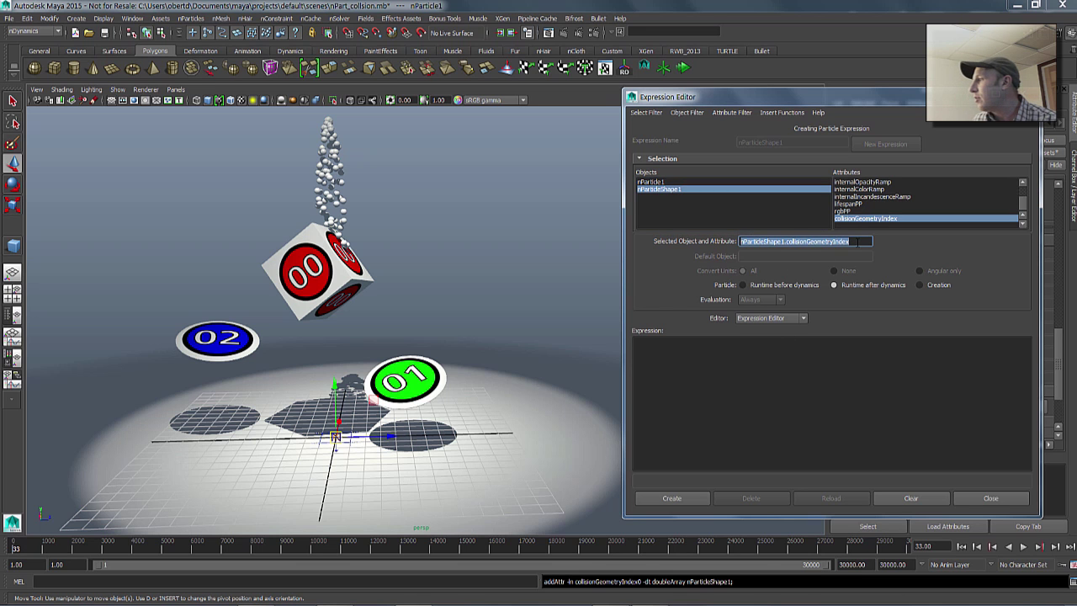
click(856, 241)
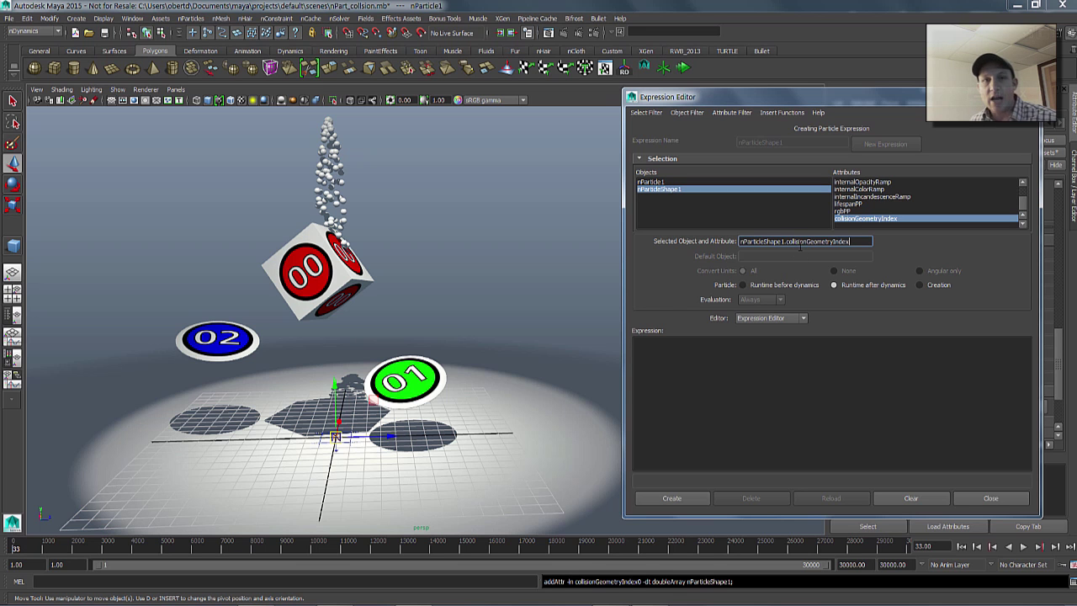
click(674, 350)
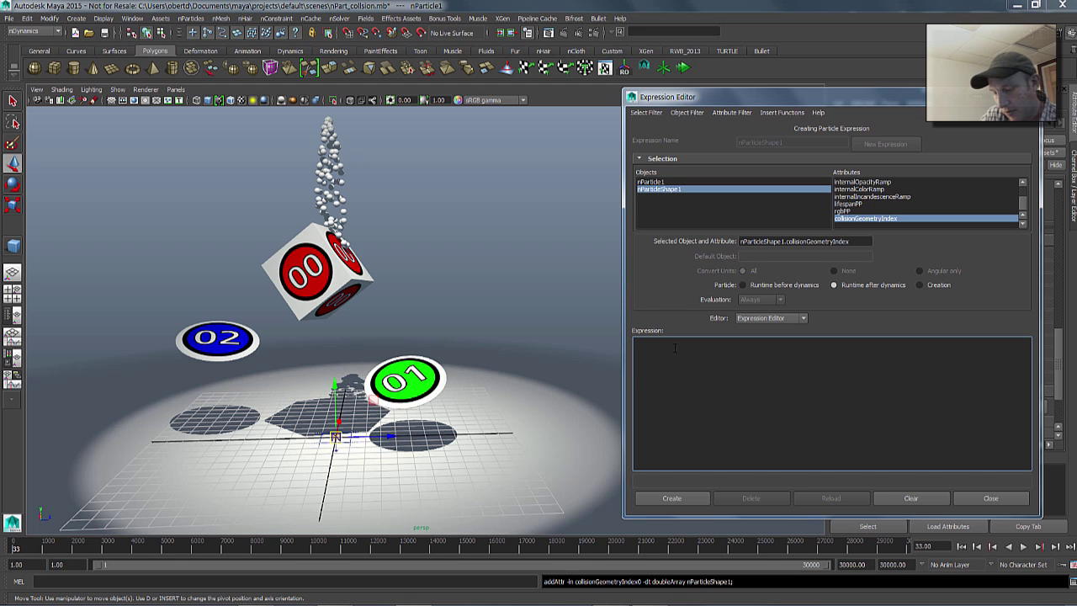
text(i)
key(BackSpace)
text(int)
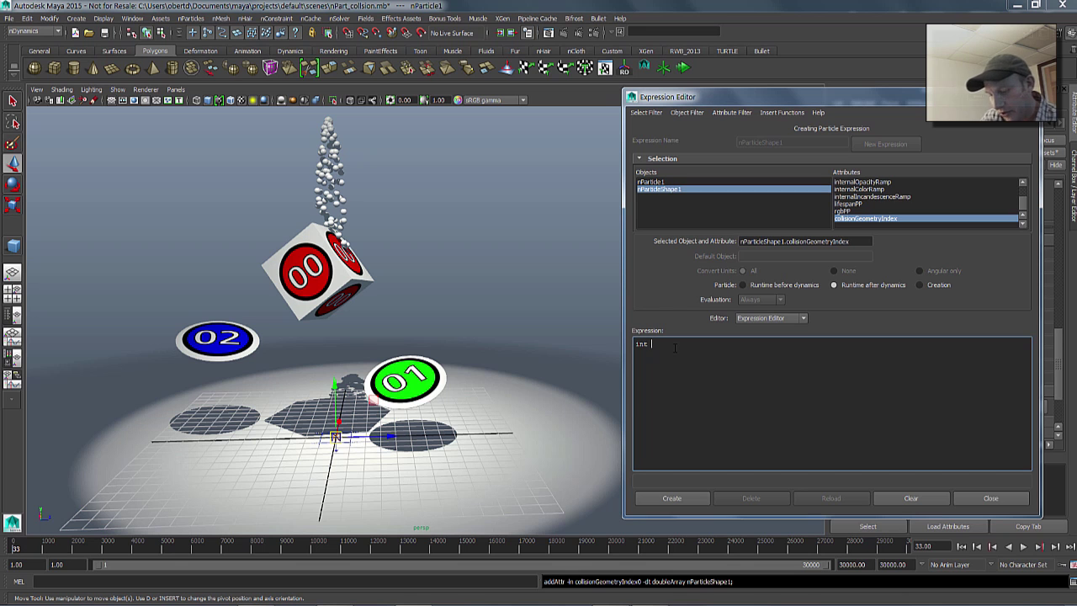
text( $i)
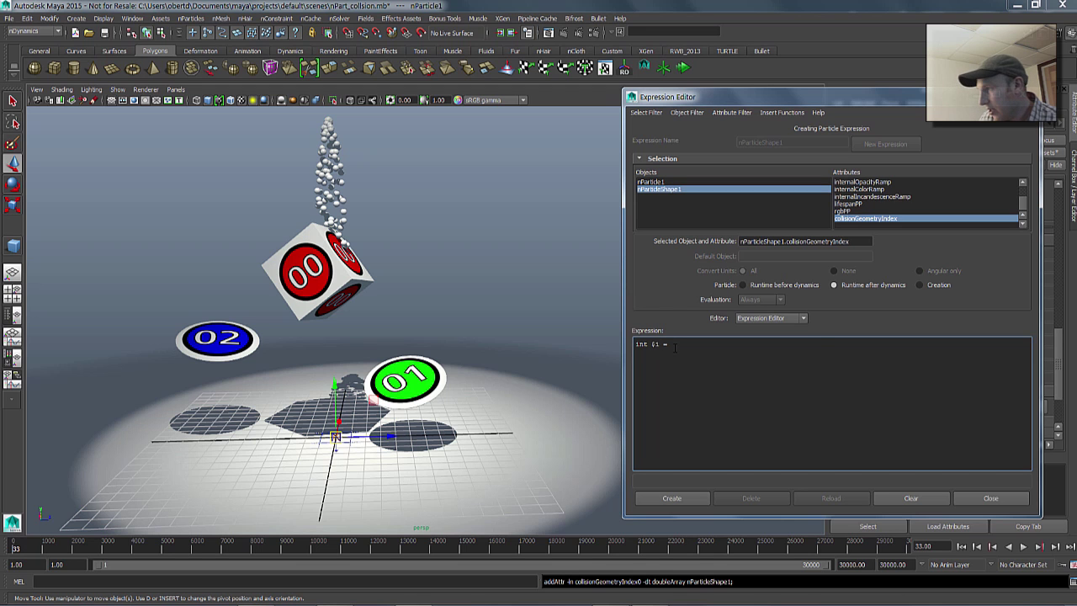
text( =)
text(nParticleShape1.collisionGeometryIndex)
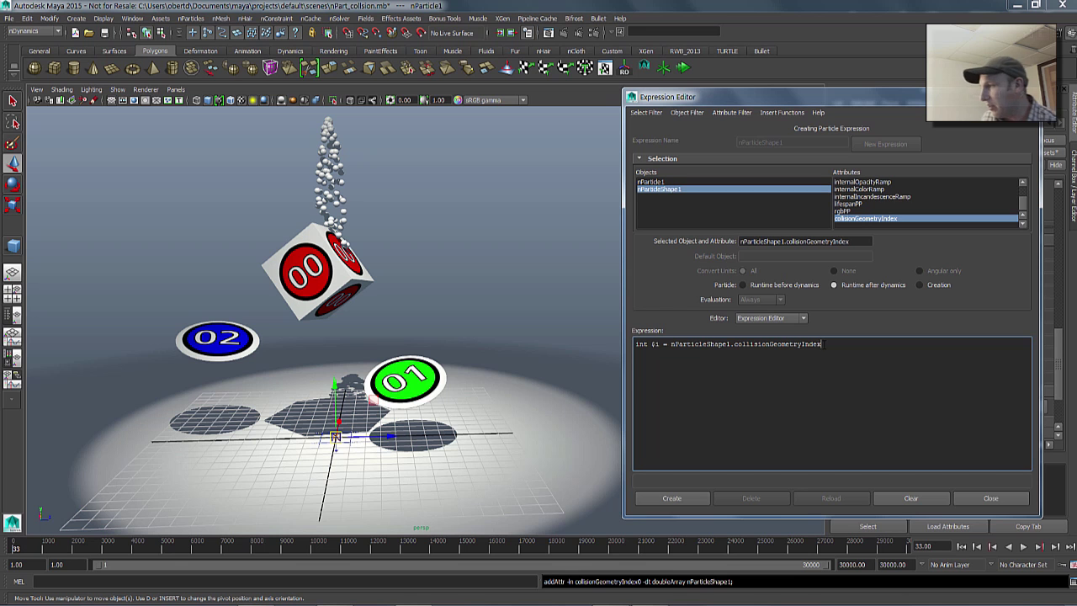
text(; )
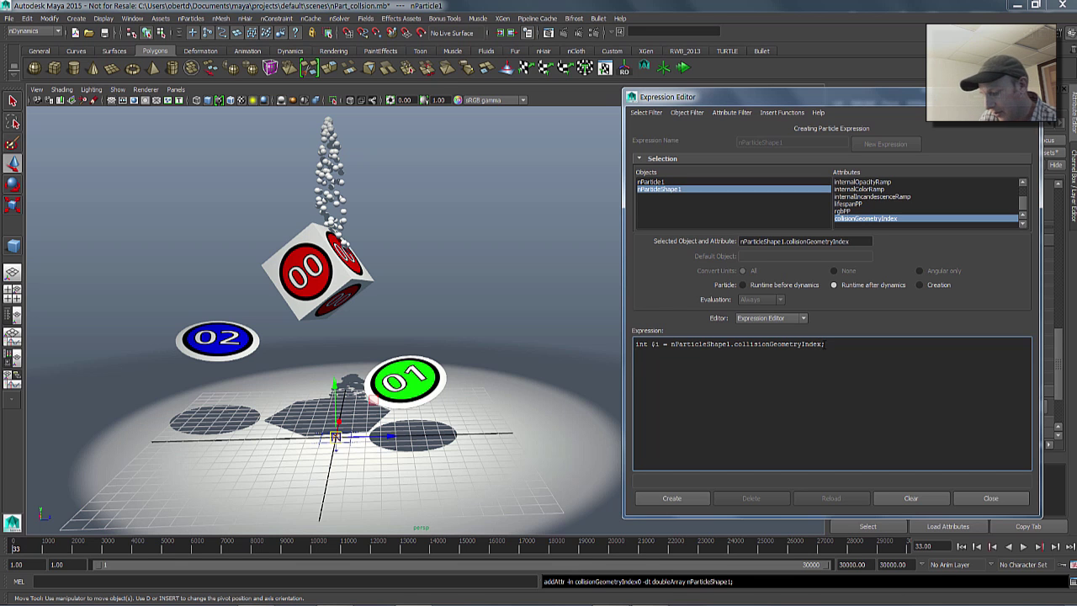
- Add the condition if ($i != -1) on the expression's second line and open its block with a brace
text(if)
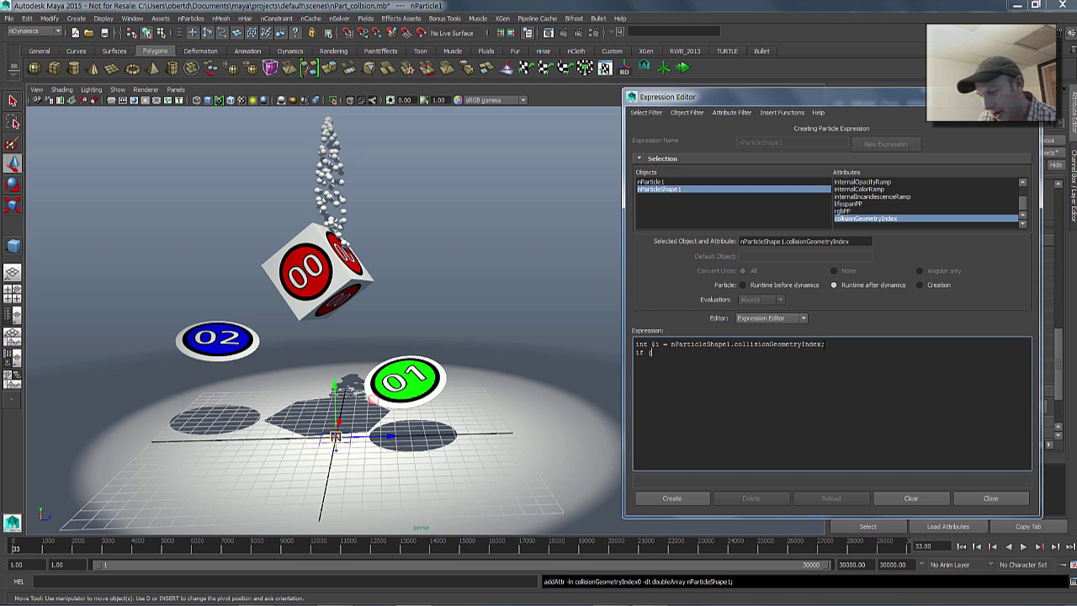
text(($)
text(i)
key(BackSpace)
key(BackSpace)
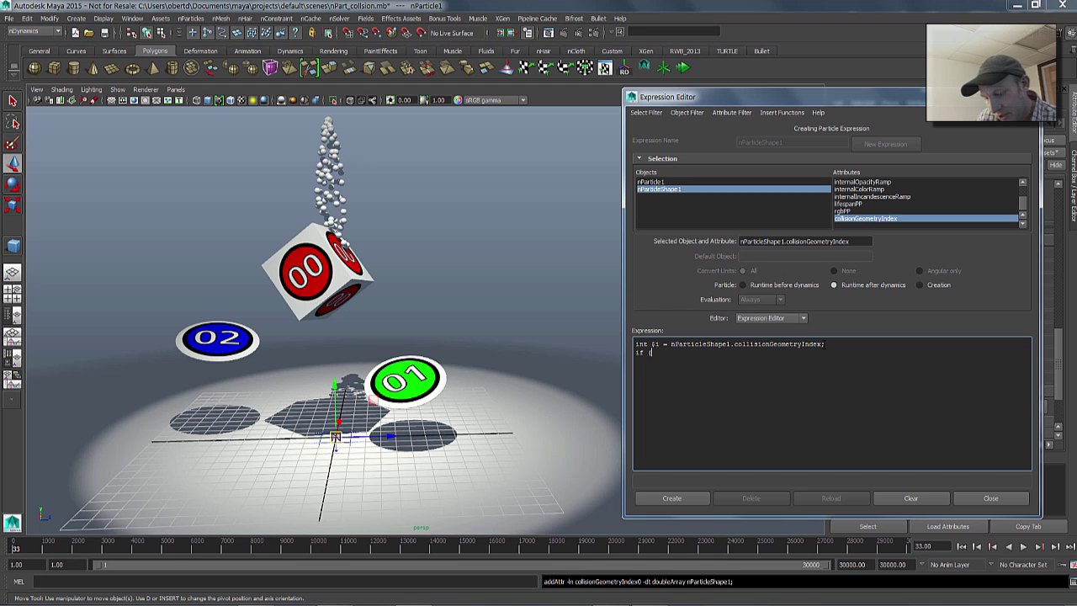
text($i)
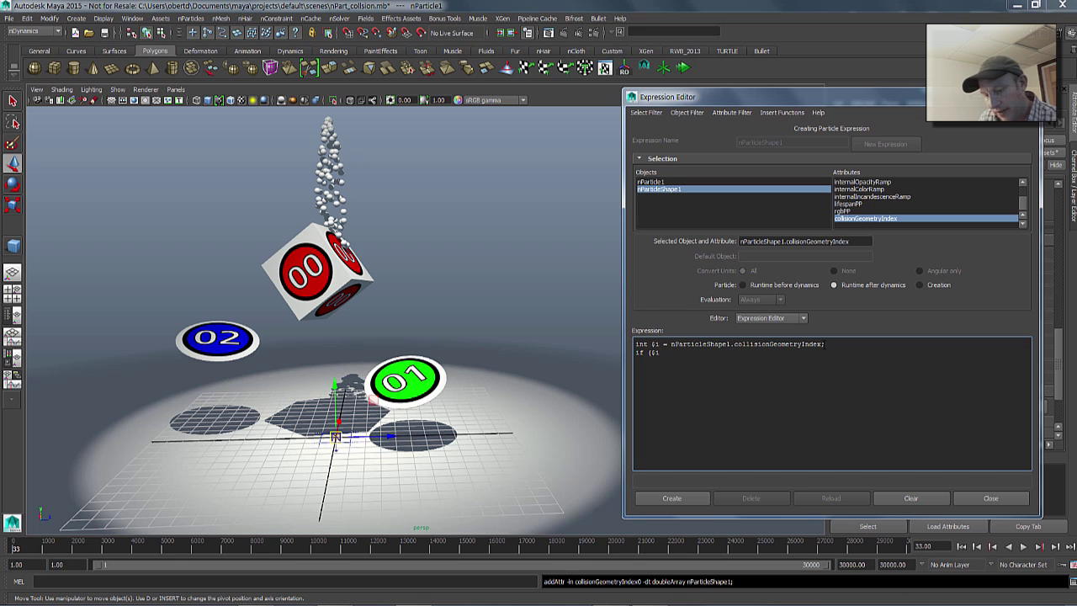
text( !)
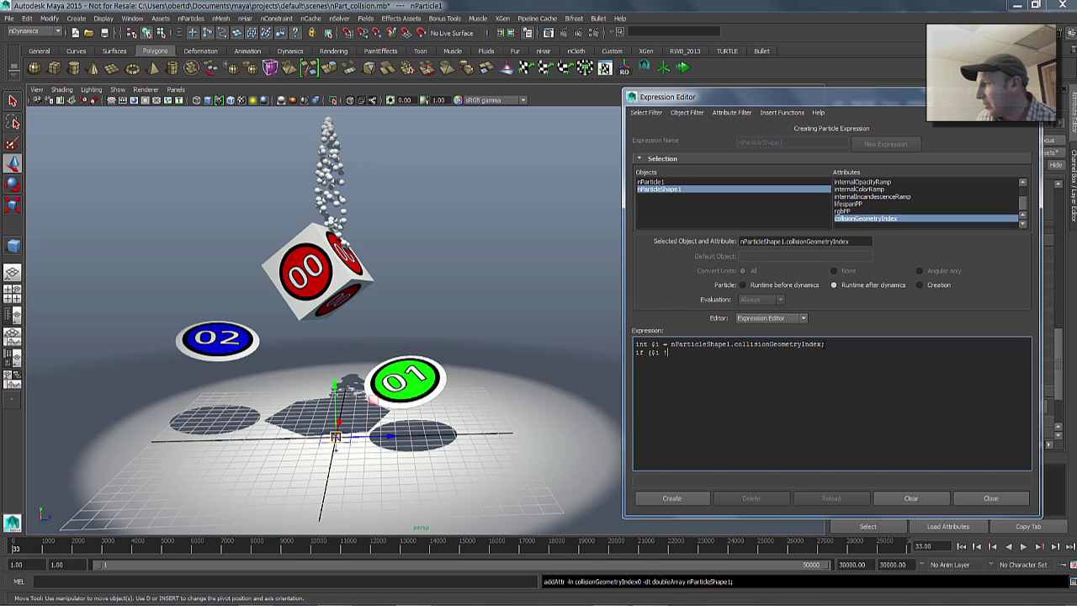
text(= )
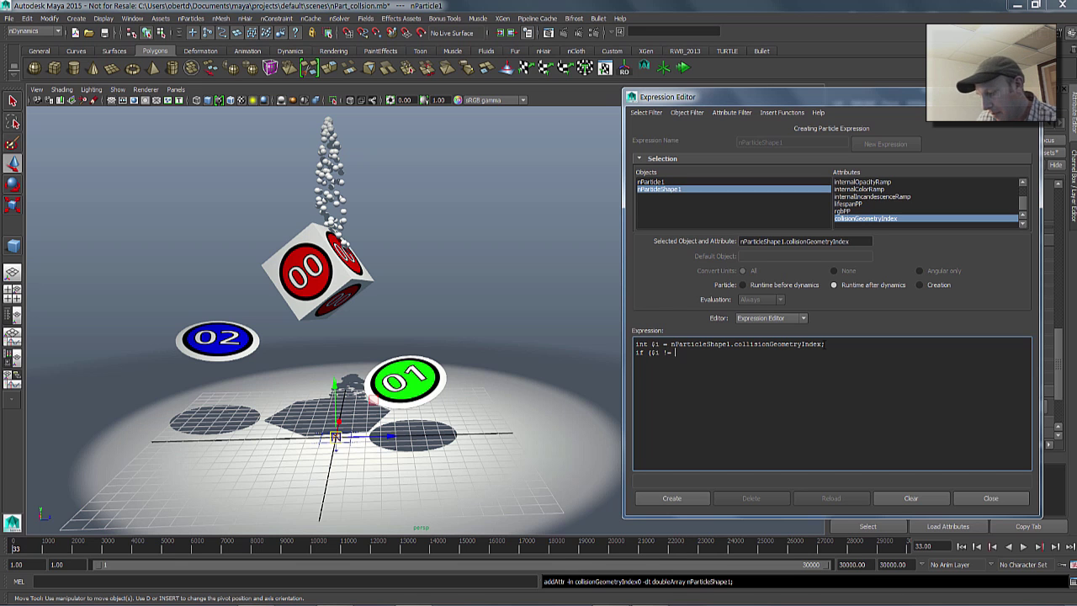
text(-)
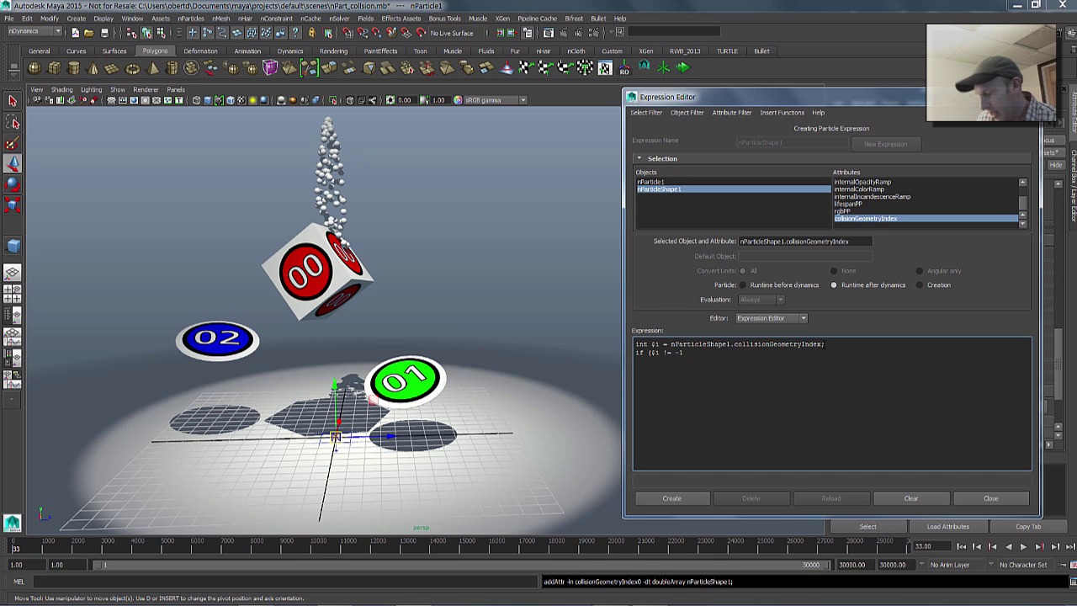
text(1))
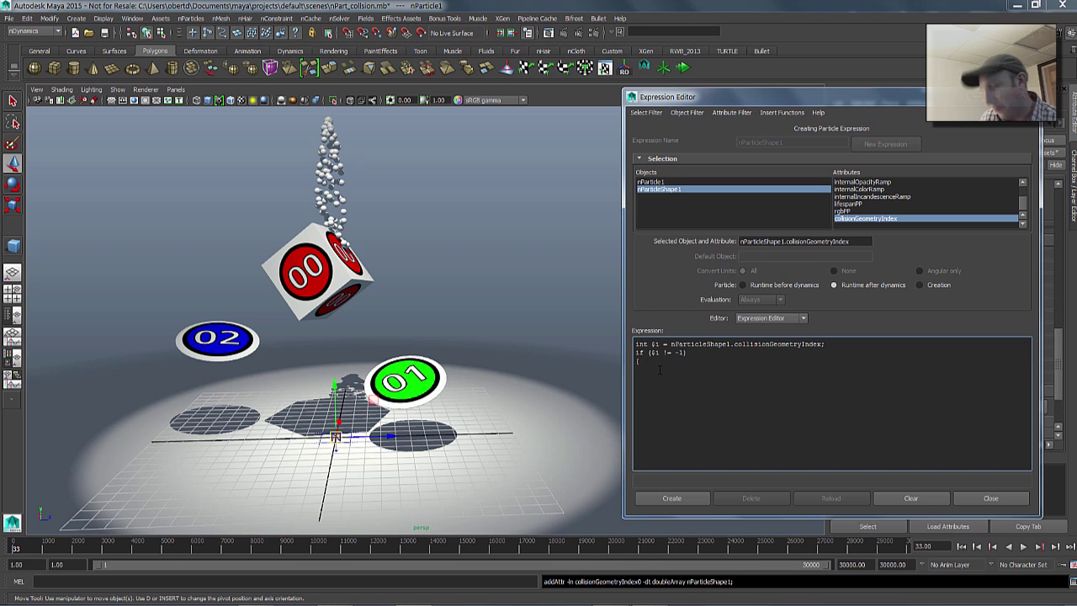
- Inside the opened block, add the nested condition if ($i==0) with the line rgbPP = <<1,0,0>>; beneath it
text(if)
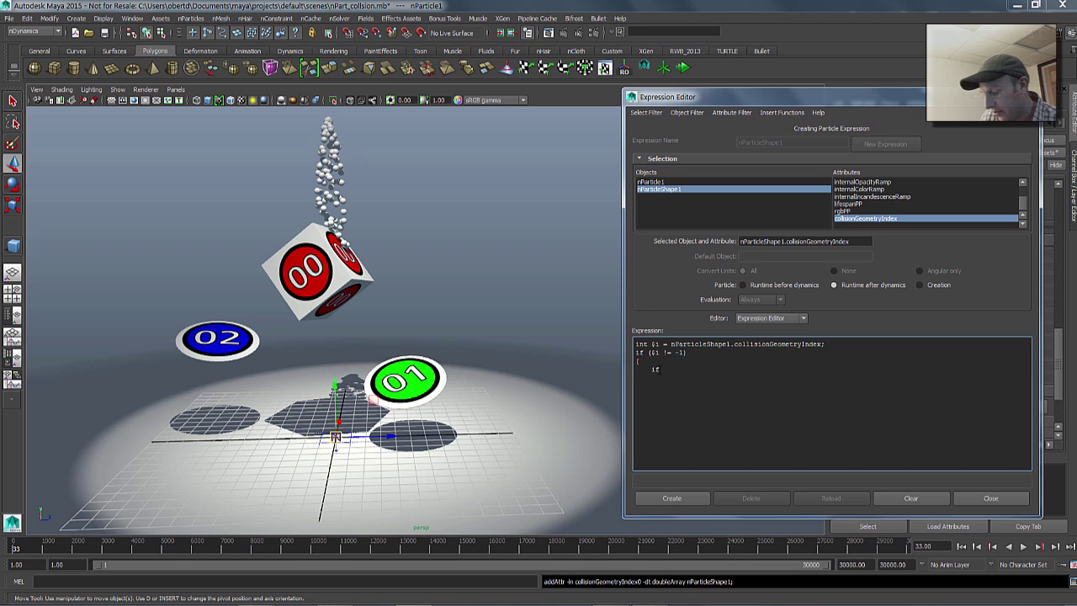
text( ()
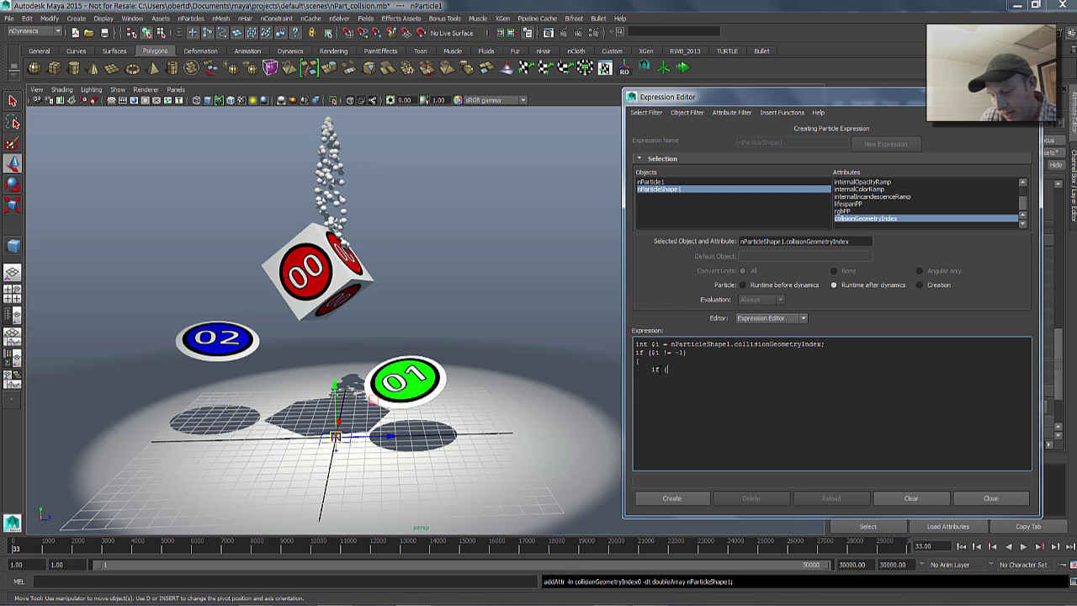
text($i)
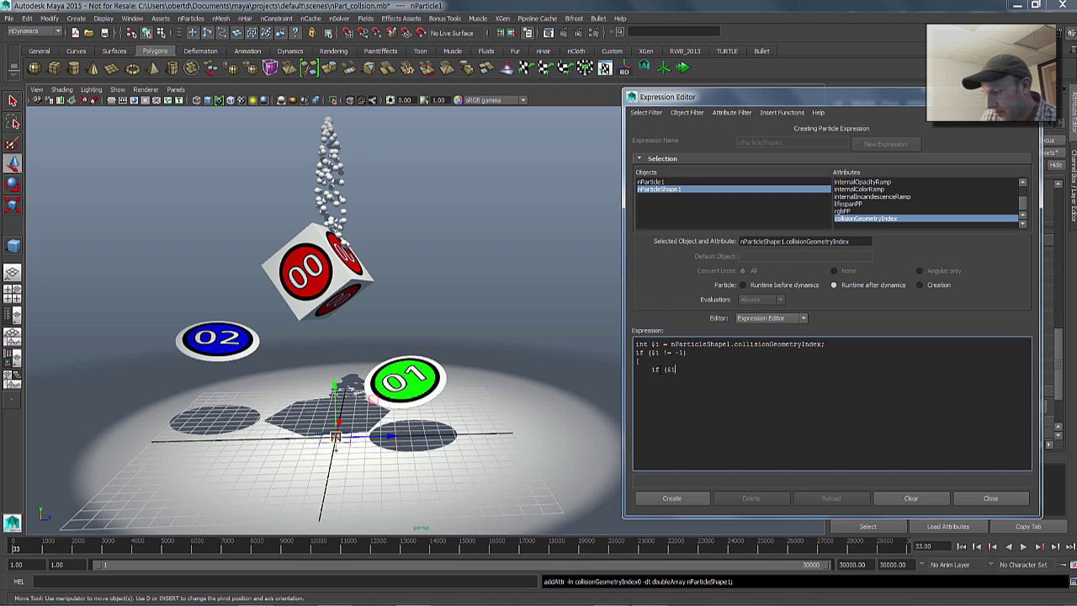
text(==)
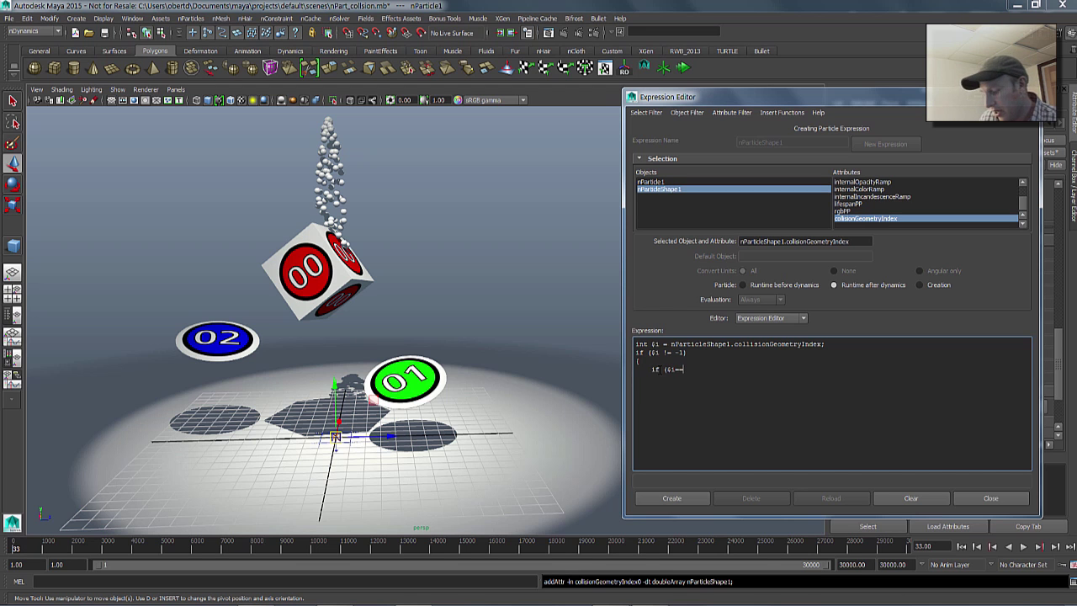
text())
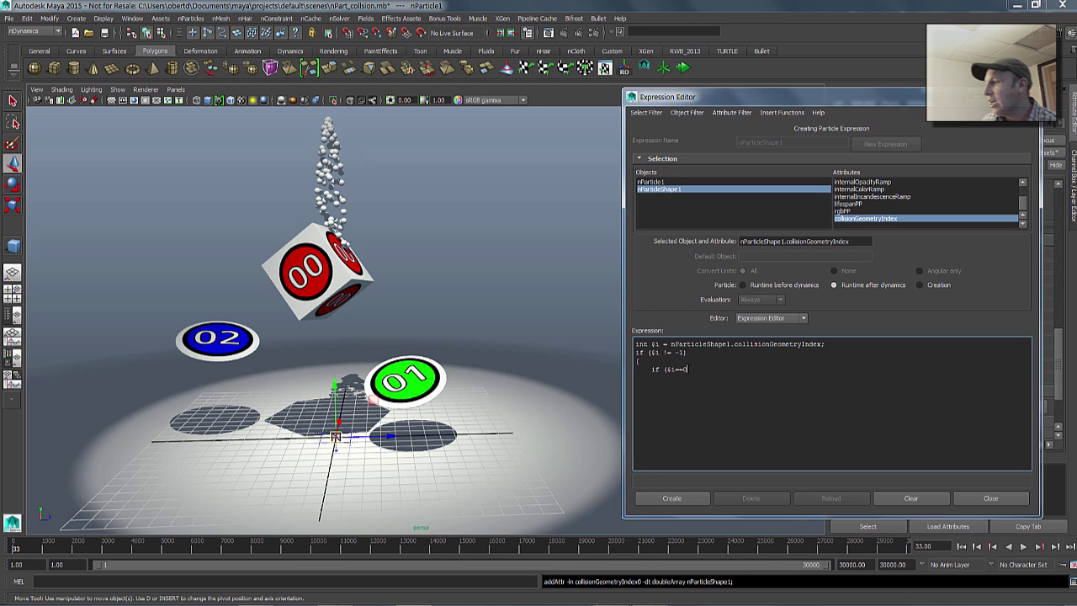
key(BackSpace)
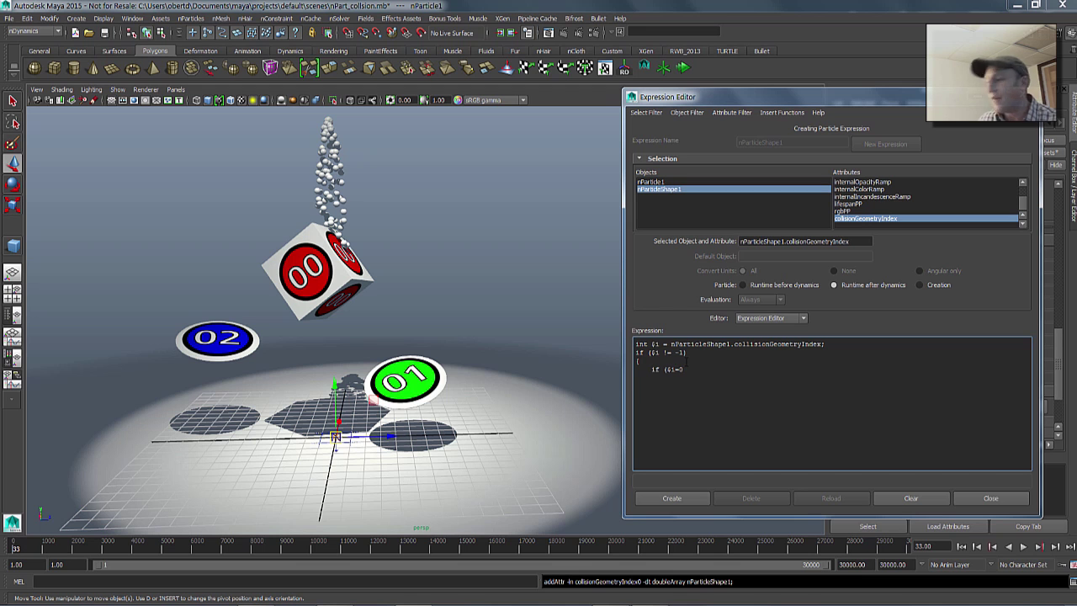
text(=0)
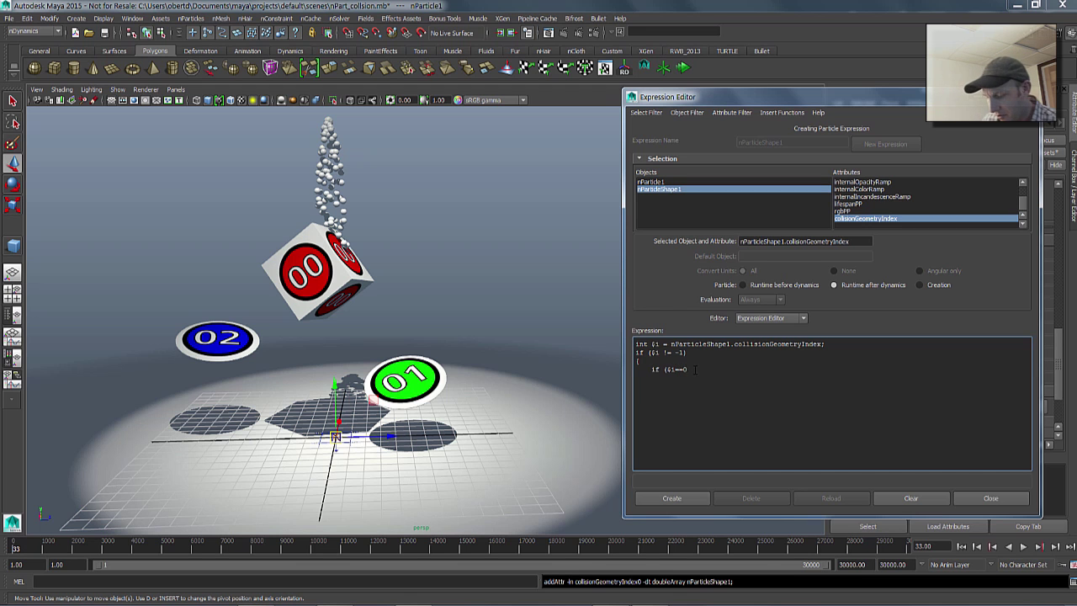
text())
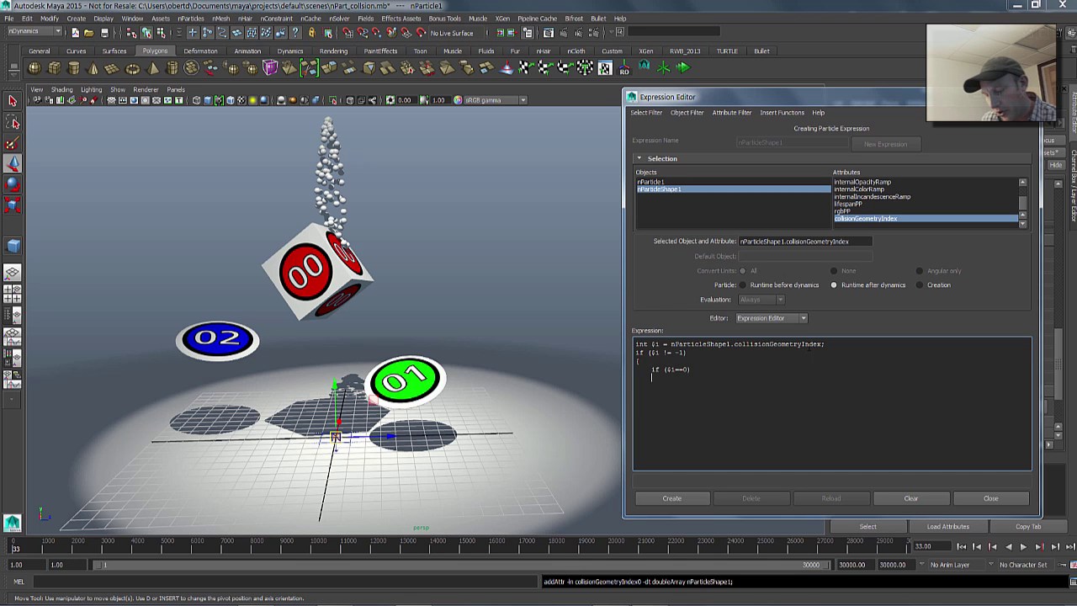
text(gbPP)
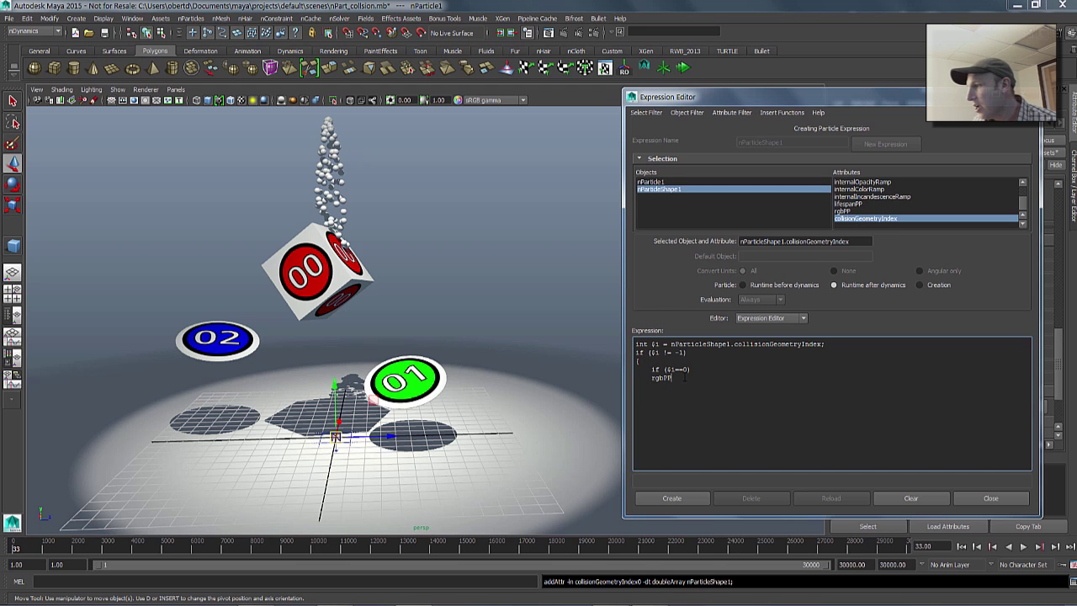
text(= <<1,0,0>>;)
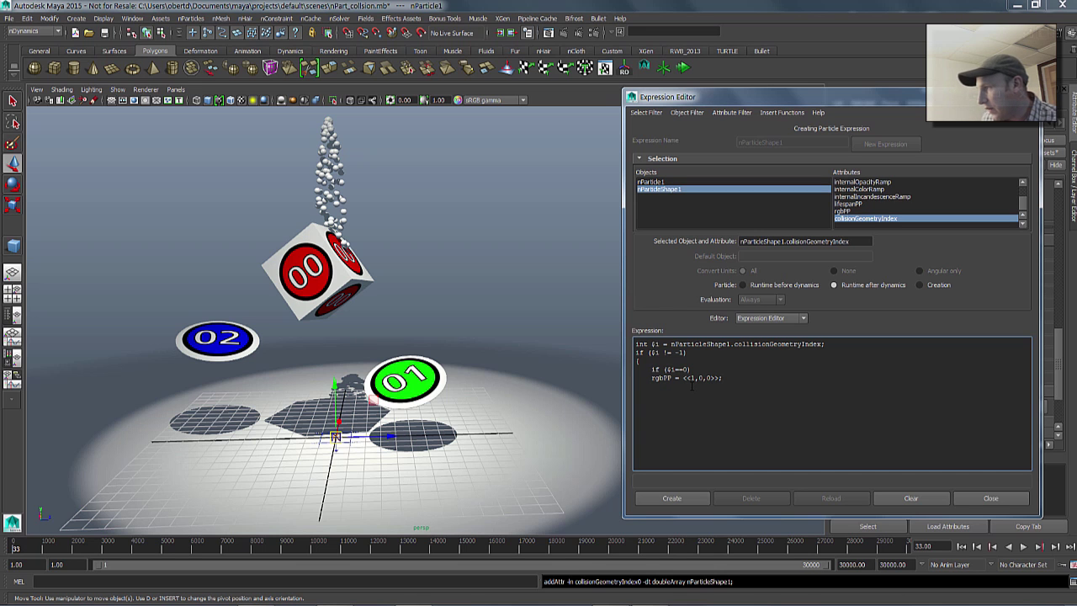
- Copy the if ($i==0) condition with its rgbPP line and paste it twice below the original
drag(738, 377, 636, 369)
key(ctrl+c)
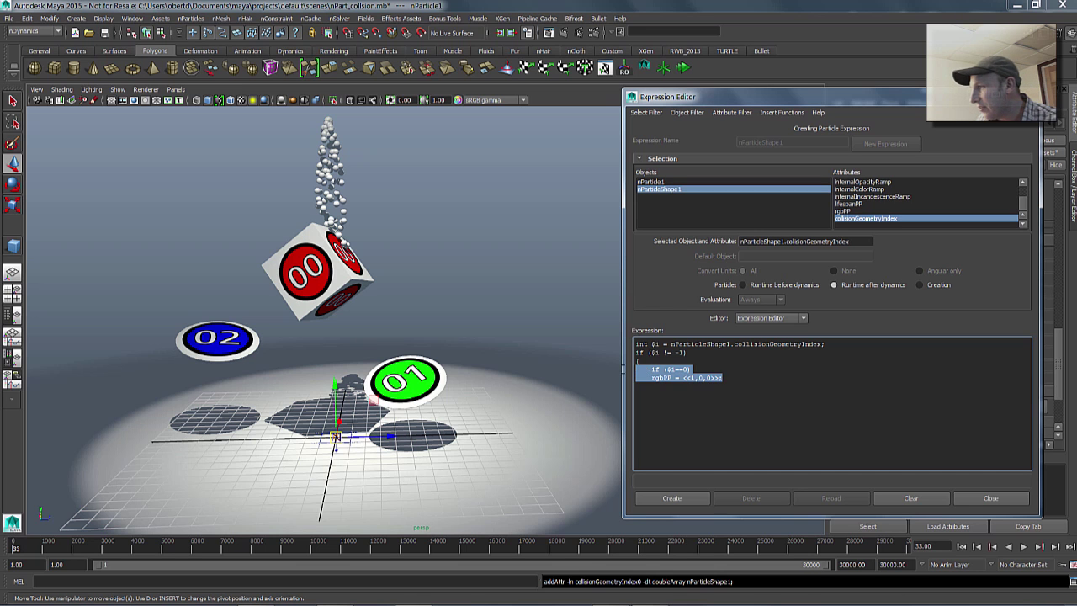
click(731, 377)
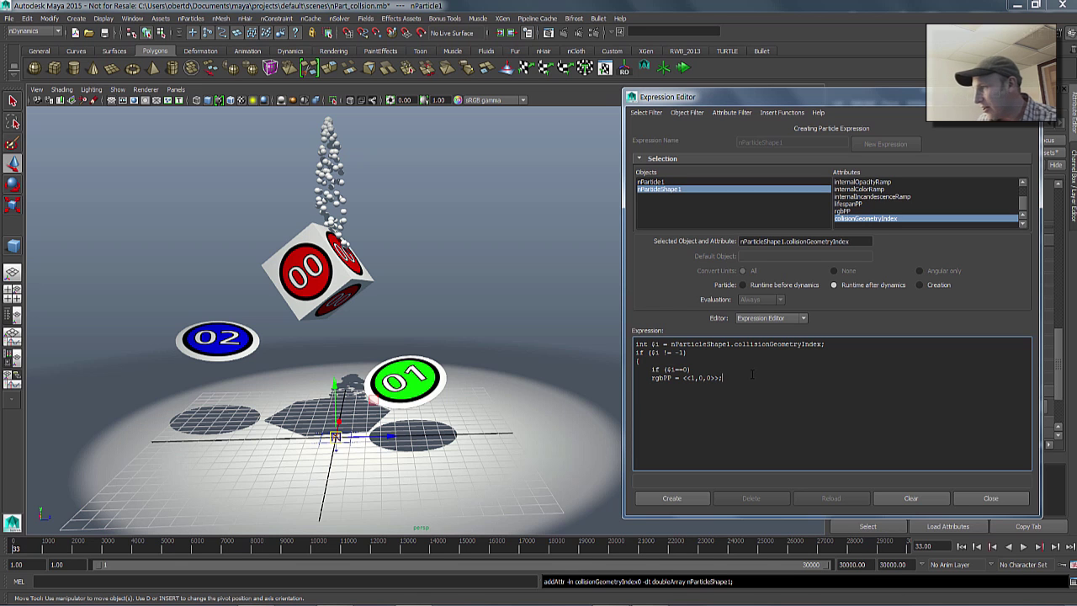
key(ctrl+v)
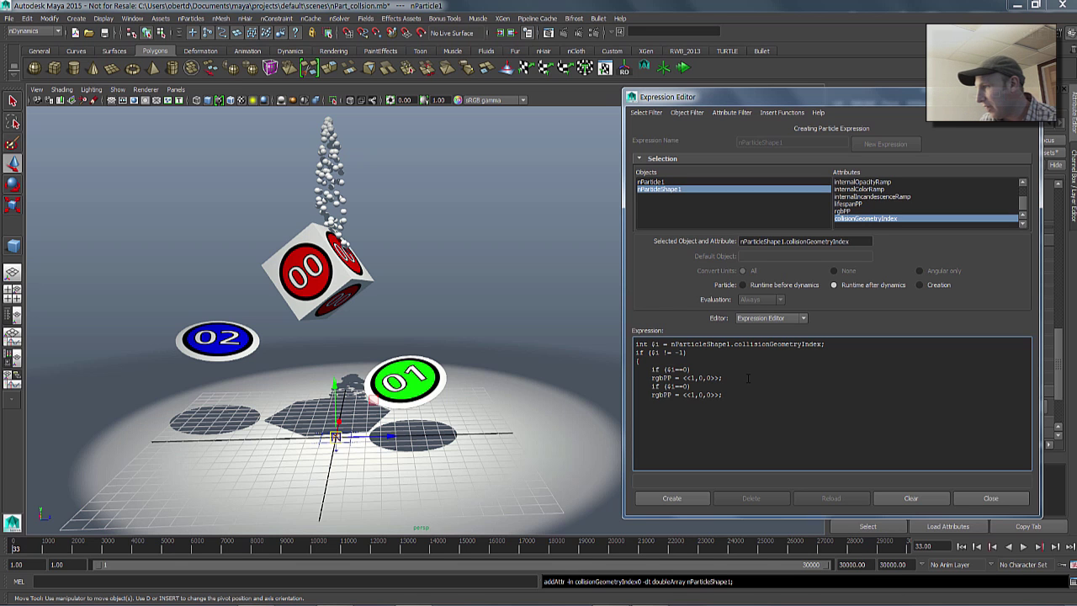
key(ctrl+v)
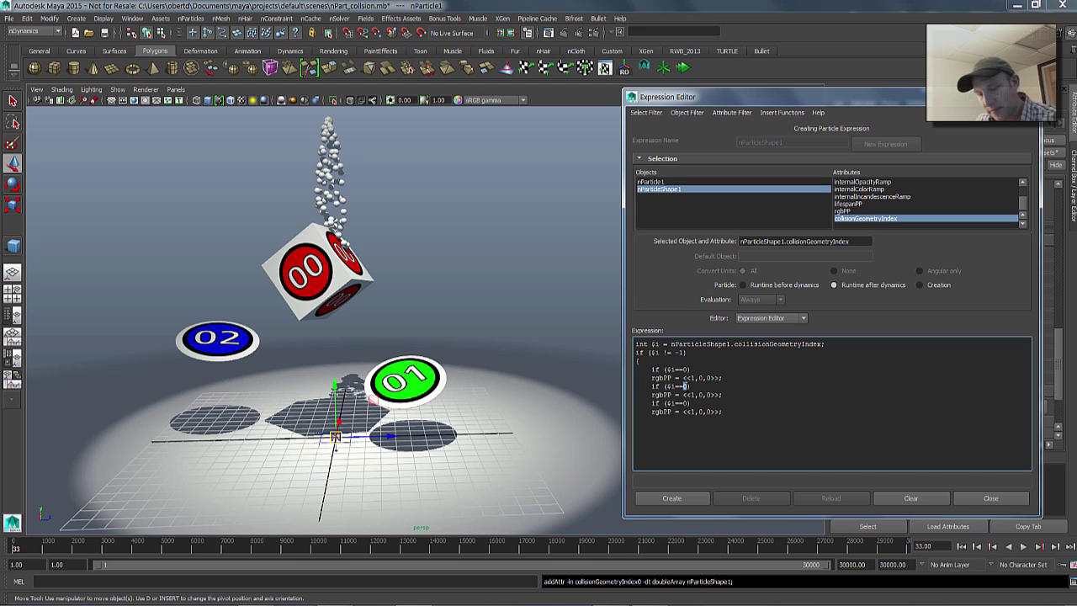
- Change the first copy to $i==1 with <<0,1,0>> and the second to $i==2 with <<0,0,1>>, and close the block with a brace
text(1)
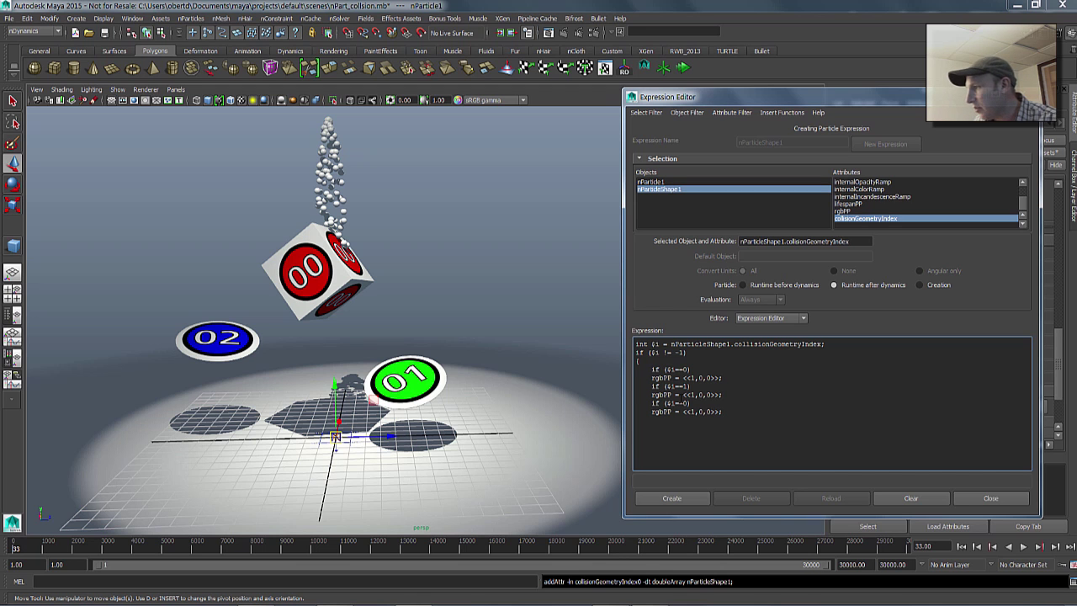
double_click(692, 394)
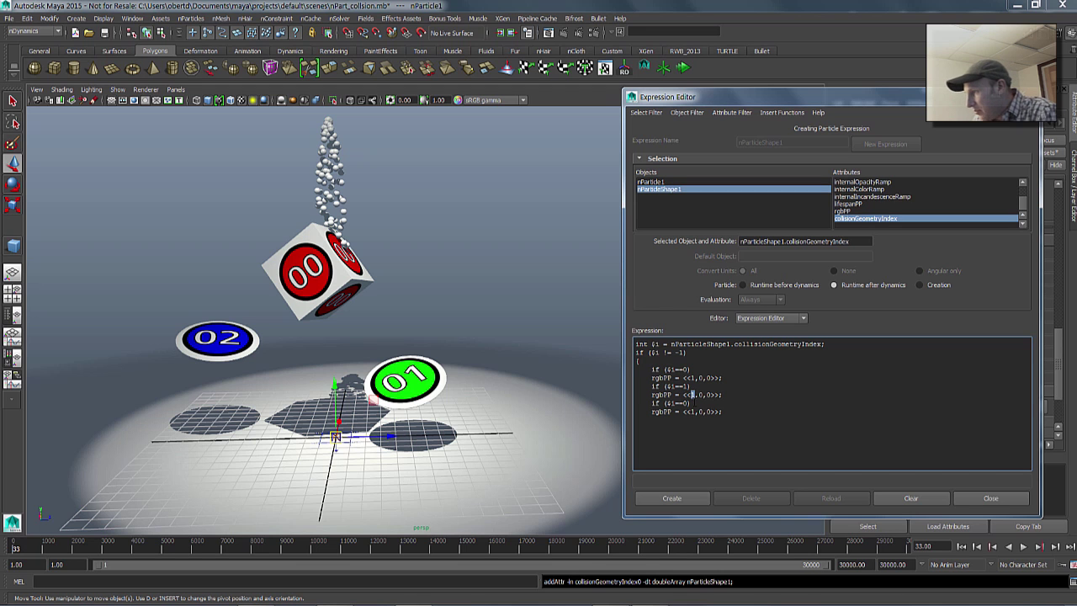
double_click(700, 395)
text(1)
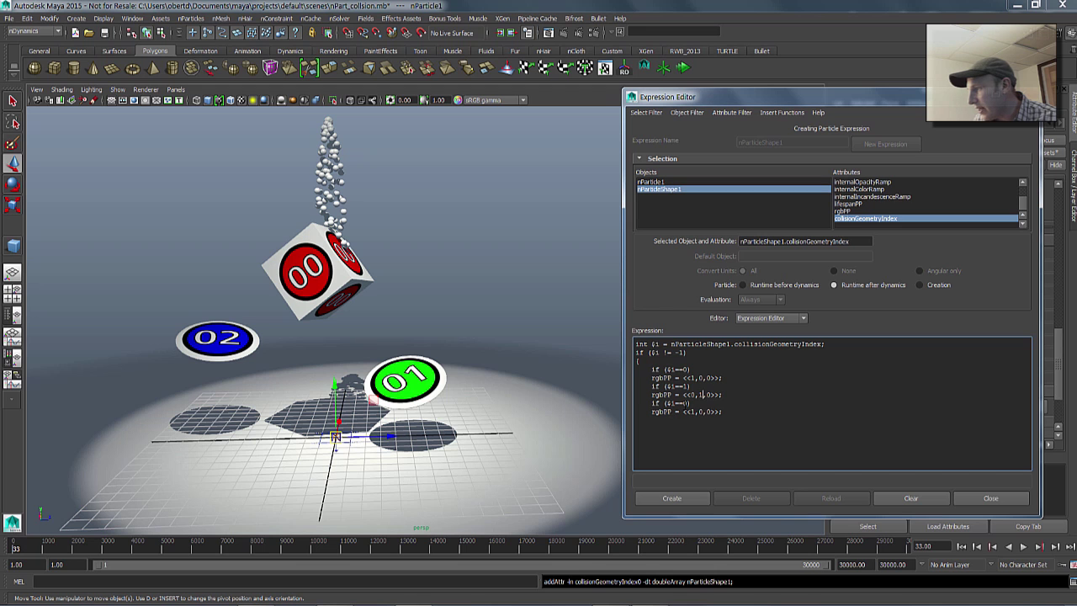
double_click(686, 403)
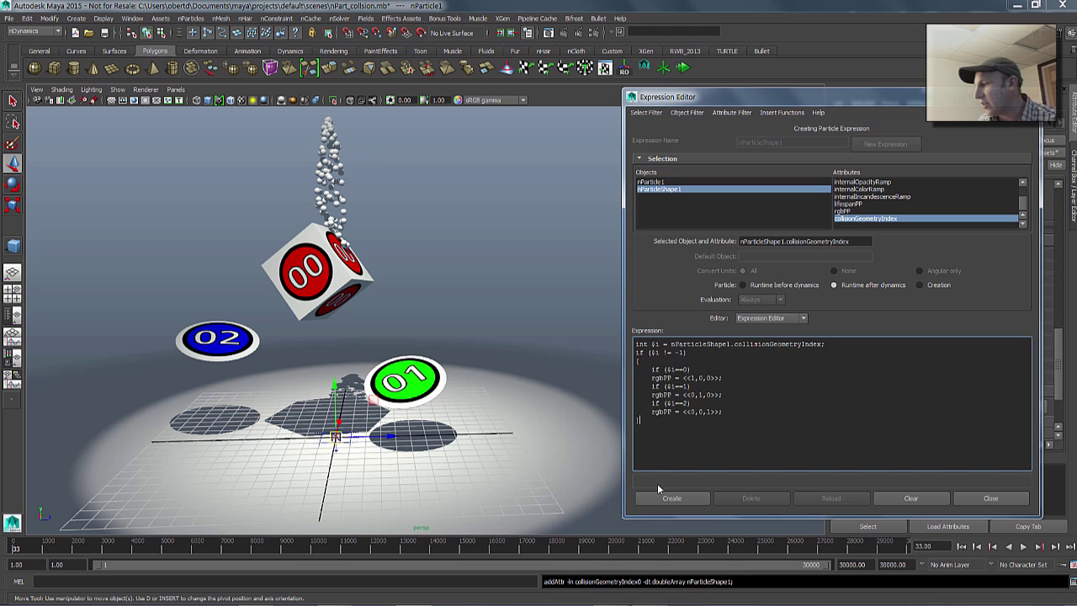
- Create the particle expression on nParticleShape1 and close the Expression Editor
click(665, 497)
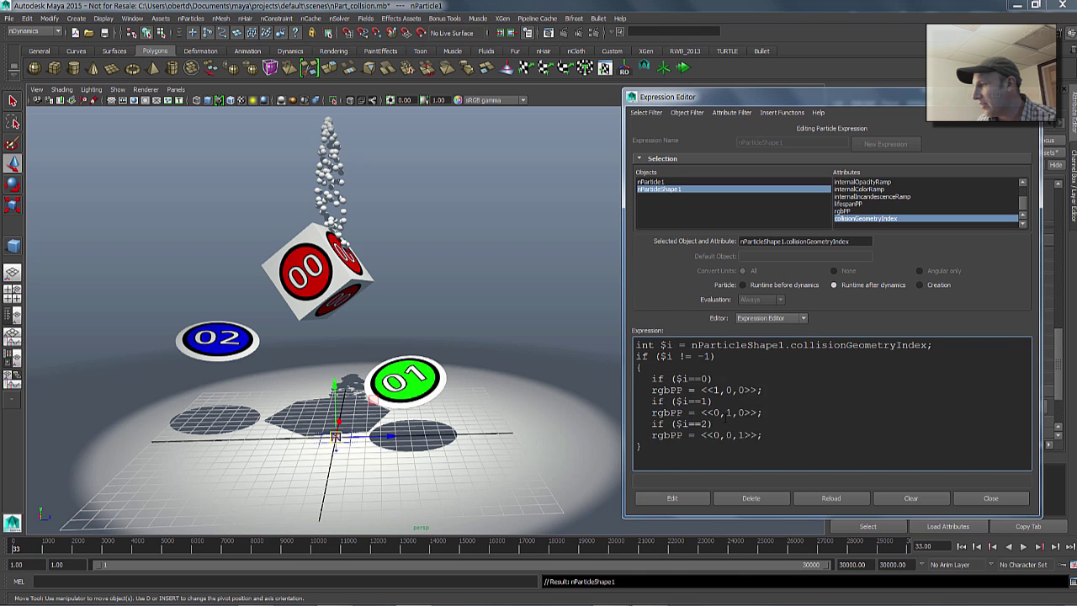
ctrl+scroll(725, 418, up, 2)
ctrl+scroll(726, 417, down, 1)
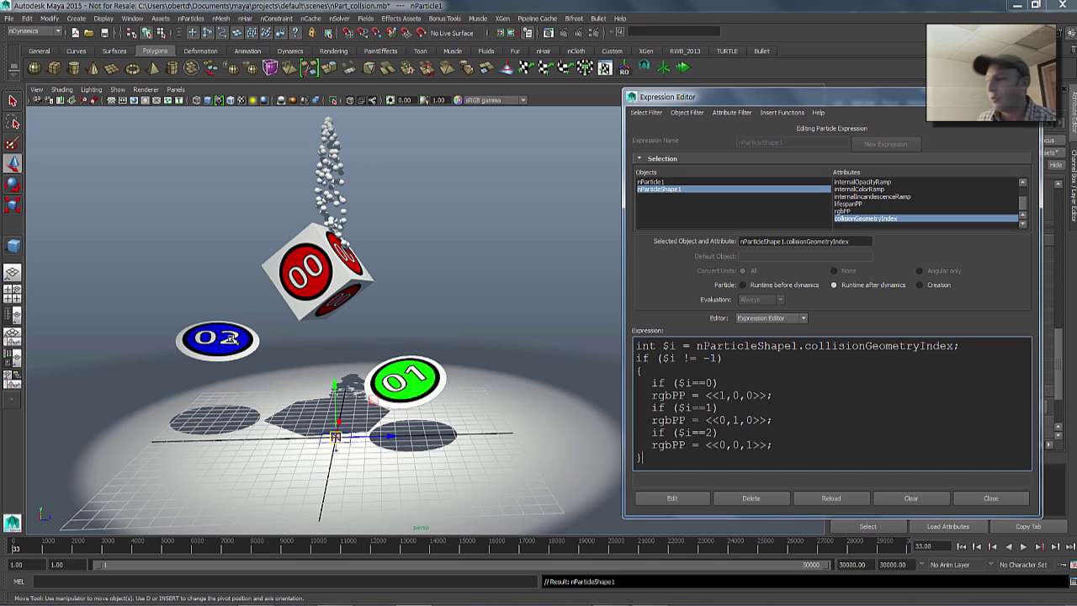
click(991, 498)
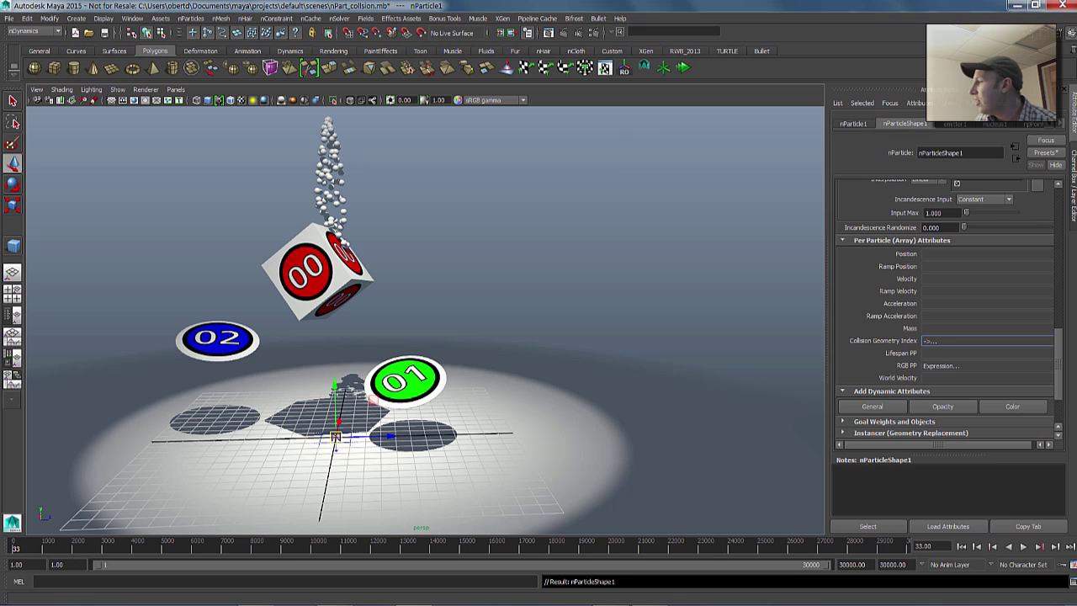
- Play the simulation from the first frame with the Attribute Editor hidden, check the particle colours on each collider, and stop playback
click(961, 546)
click(1023, 546)
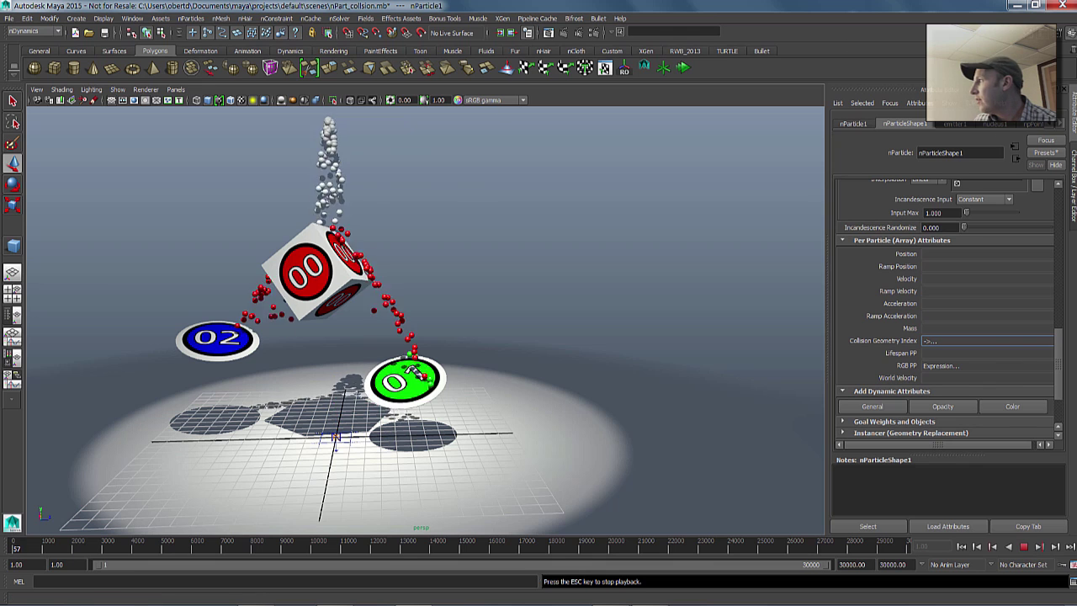
click(1063, 88)
alt+drag(610, 271, 679, 356)
click(1024, 548)
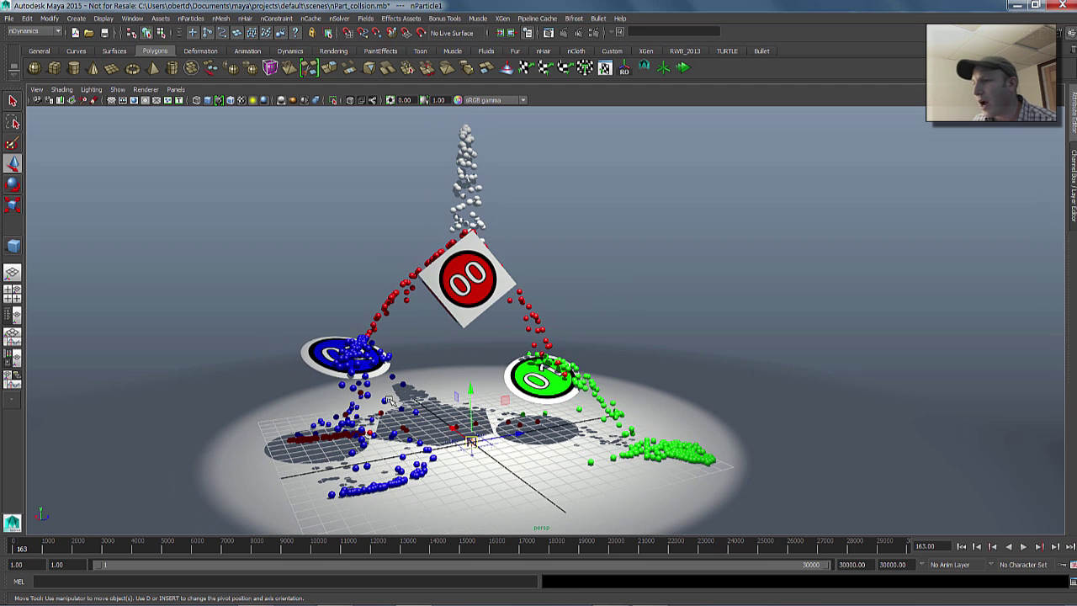
- Move the blue 02 disc to the other side of the cube, above the green 01 disc
click(325, 353)
drag(361, 358, 569, 334)
alt+drag(568, 334, 486, 328)
drag(563, 270, 699, 244)
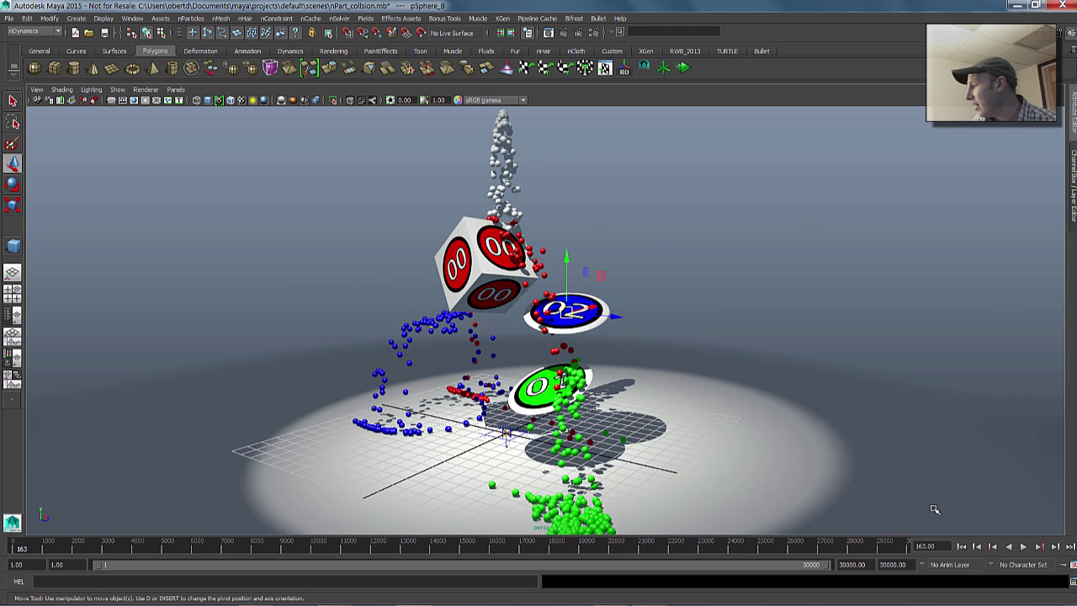
- Replay the simulation from the first frame to check the collision colours with the blue disc repositioned
click(962, 546)
click(1024, 546)
alt+drag(780, 396, 530, 396)
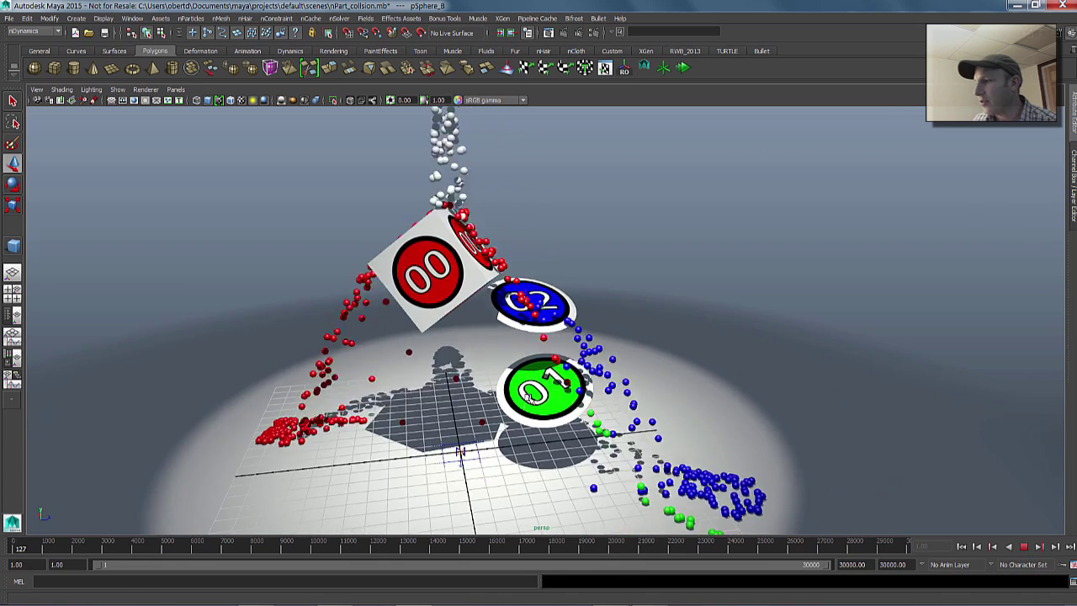
- Reposition the green 01 disc beneath the blue 02 disc while playback runs, so it catches the particles falling off the blue disc
click(682, 69)
drag(544, 389, 557, 423)
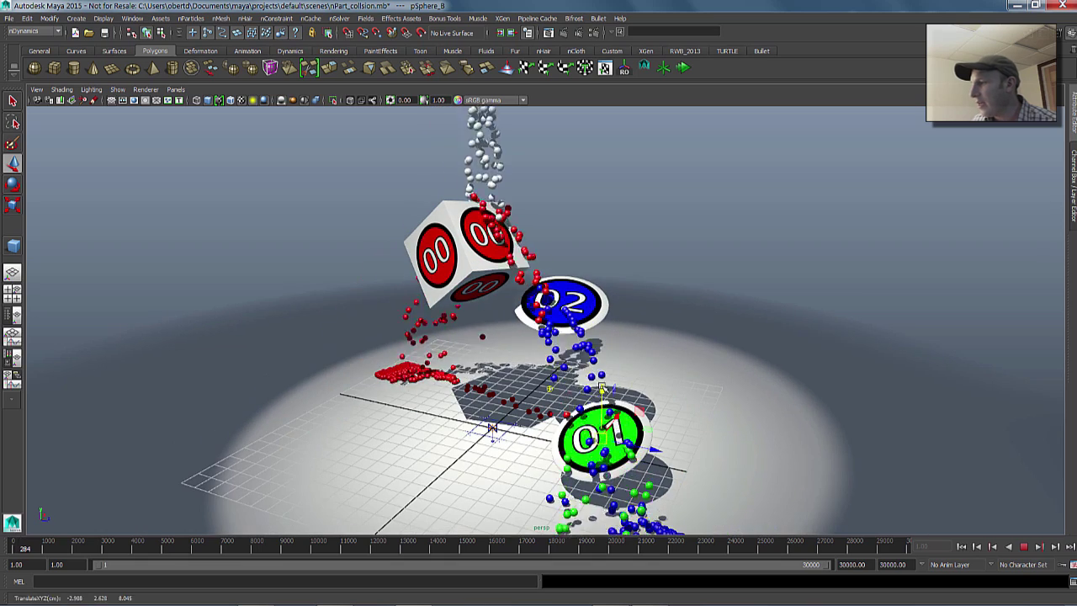
drag(599, 388, 600, 363)
alt+drag(703, 359, 628, 345)
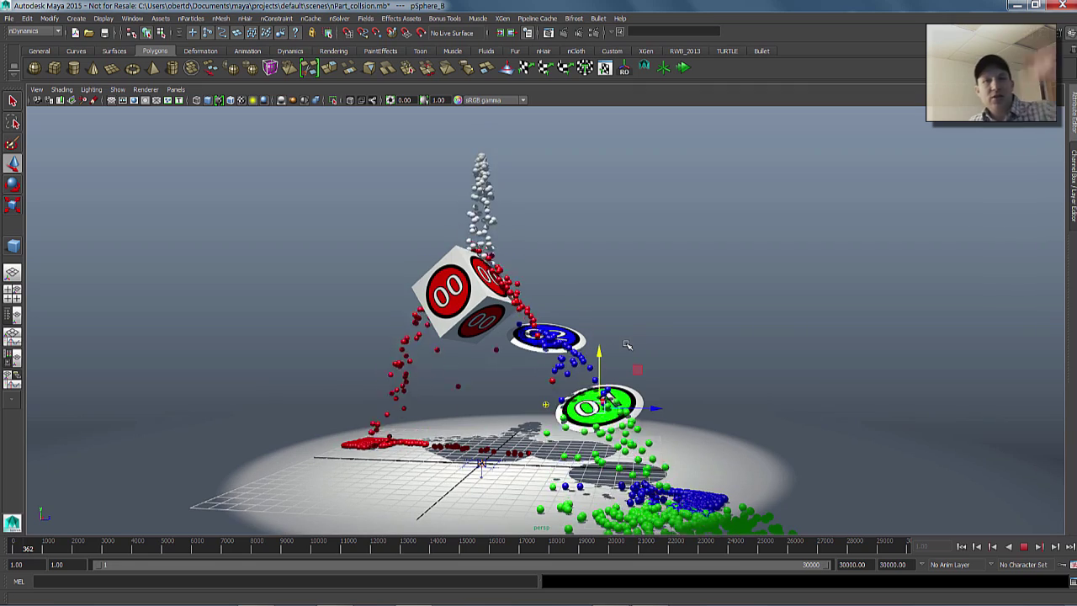